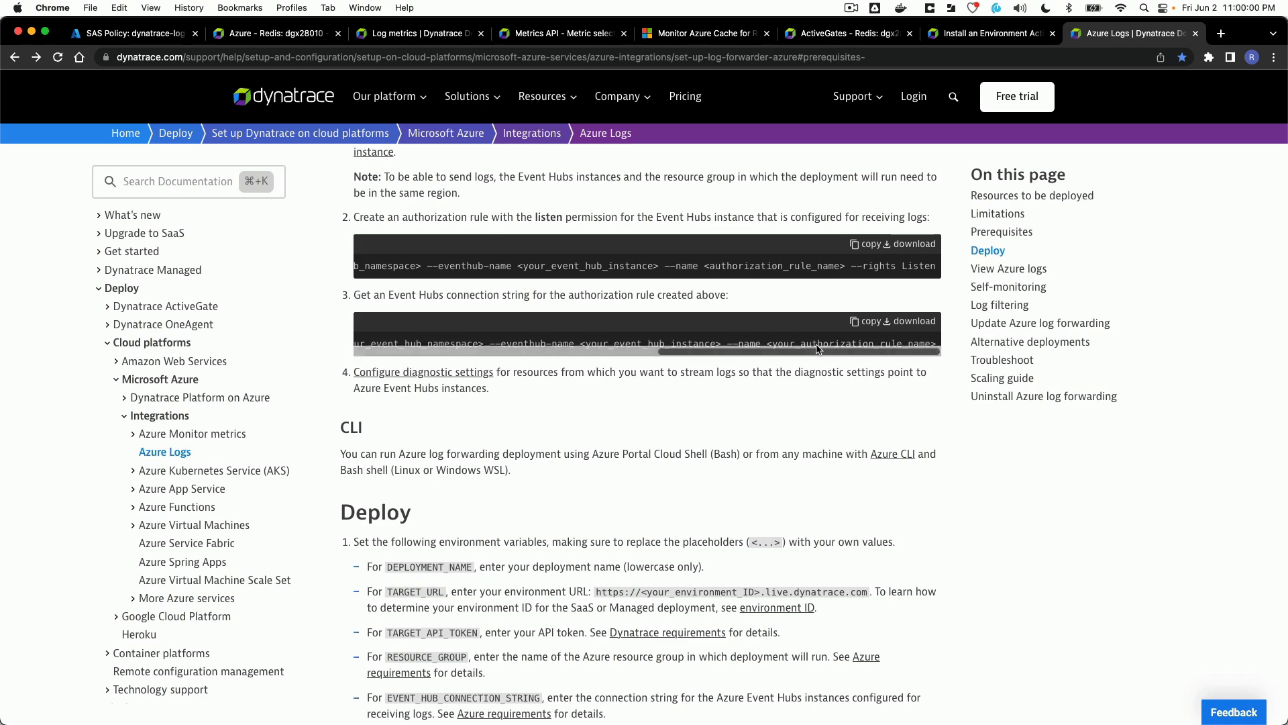
Step: Review the Deploy section's environment variable block in the Azure Logs documentation, focusing on the DEPLOYMENT_NAME placeholder
click(134, 35)
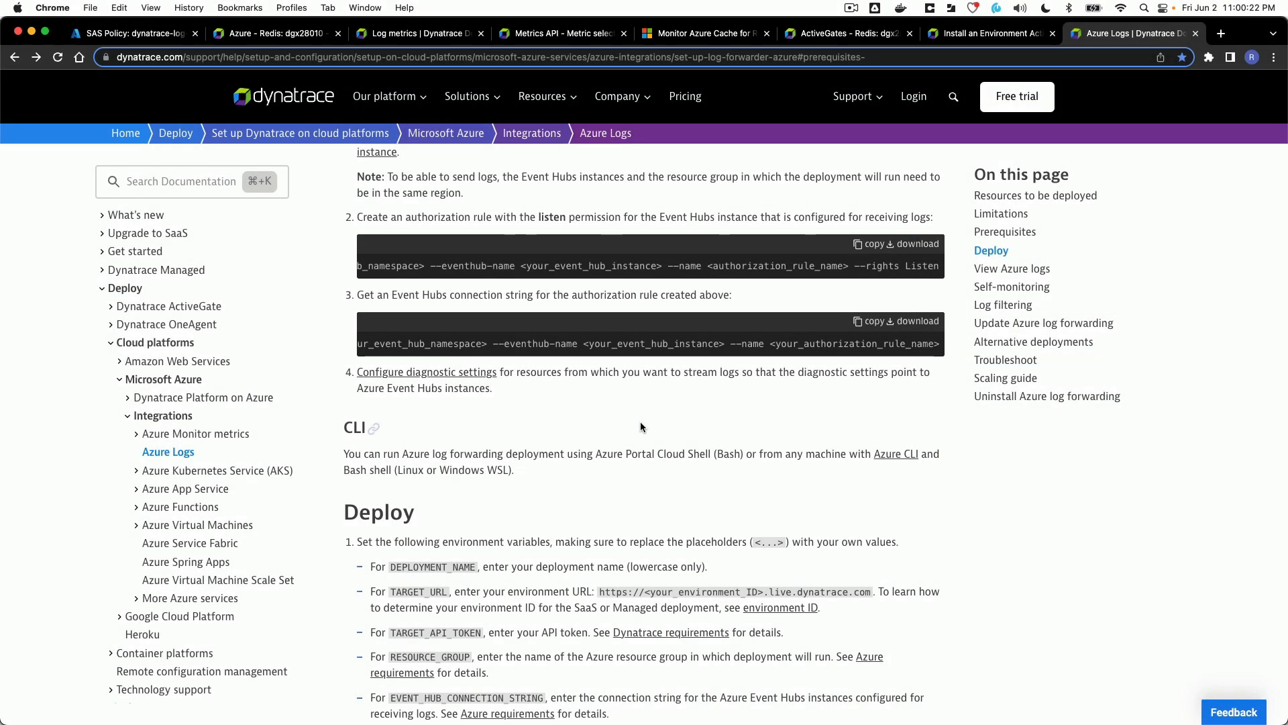
scroll(640, 422, down, 4)
scroll(640, 421, down, 3)
drag(363, 349, 726, 404)
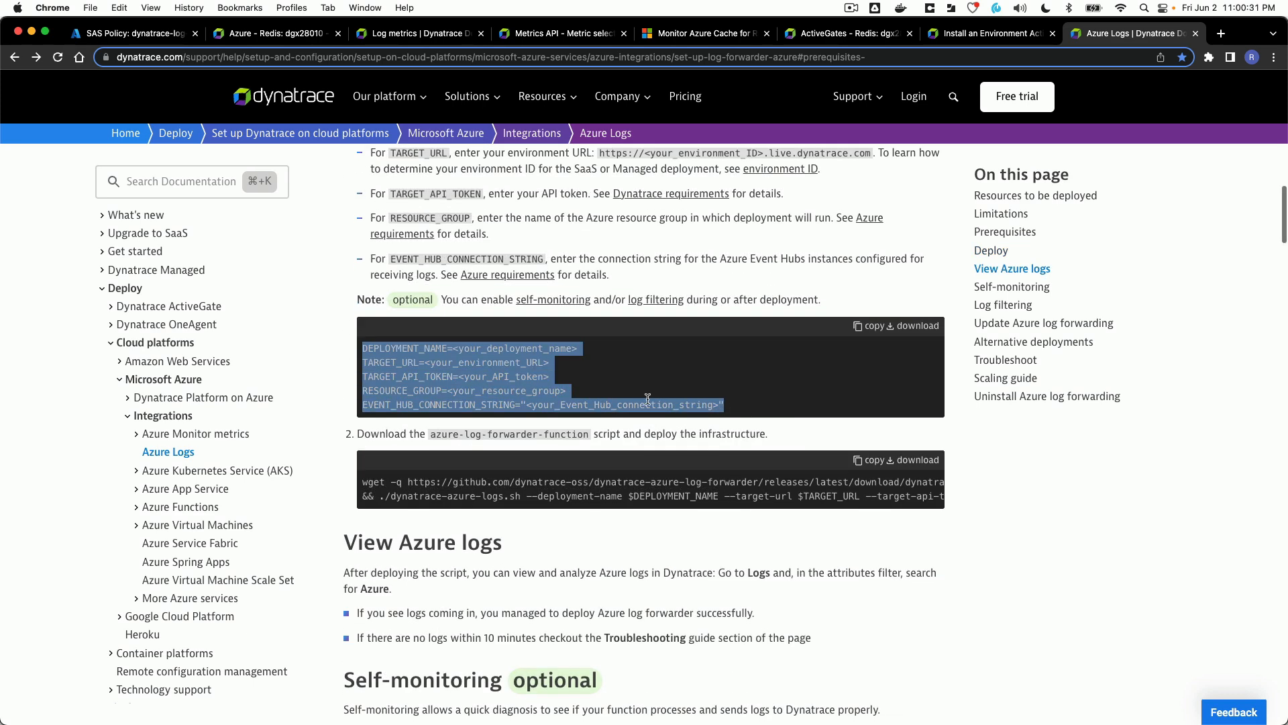
click(472, 350)
drag(453, 349, 600, 348)
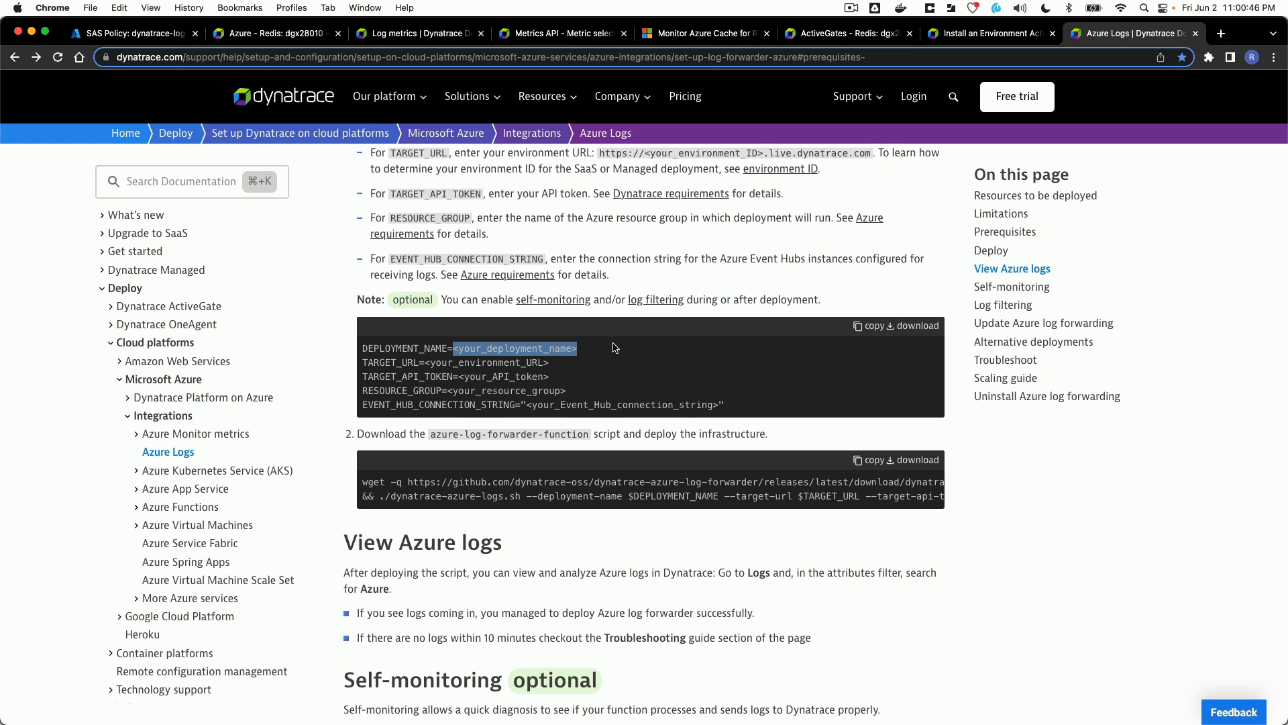
drag(615, 347, 455, 353)
click(601, 351)
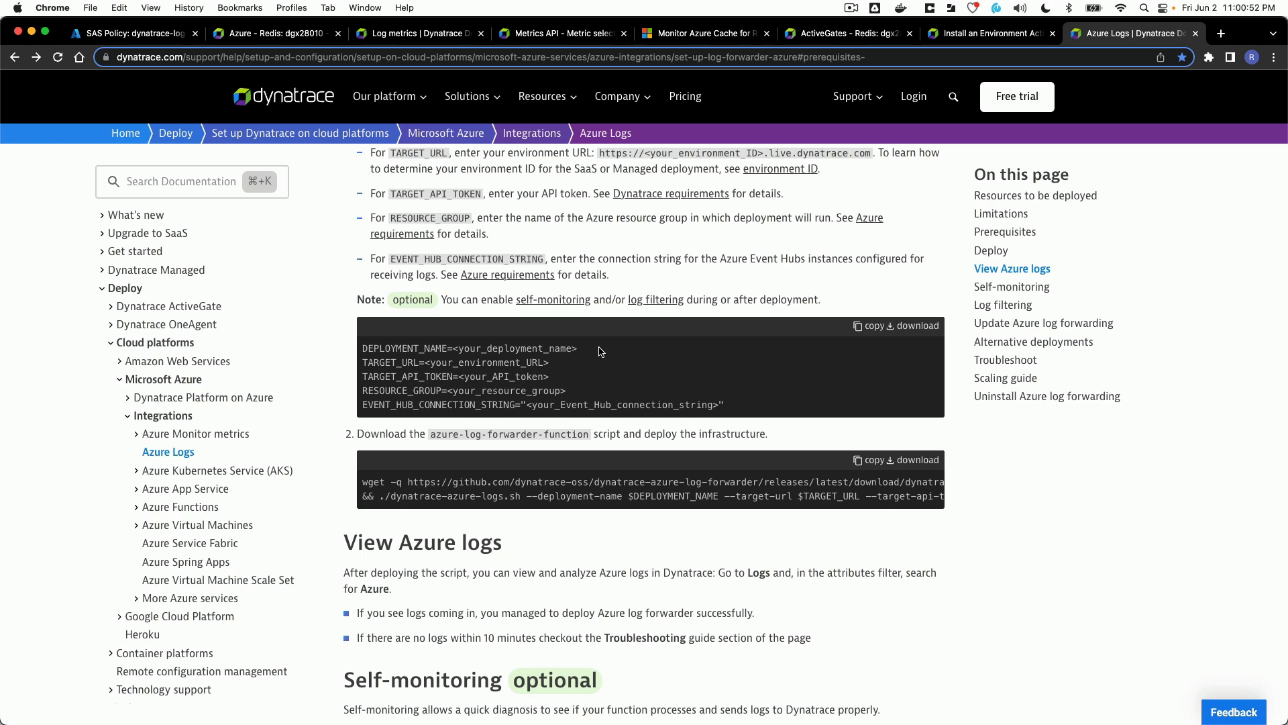
Step: Check the TARGET_URL instruction against the environment URL of the open Azure dashboard, and return to the Azure Logs documentation
scroll(441, 335, up, 1)
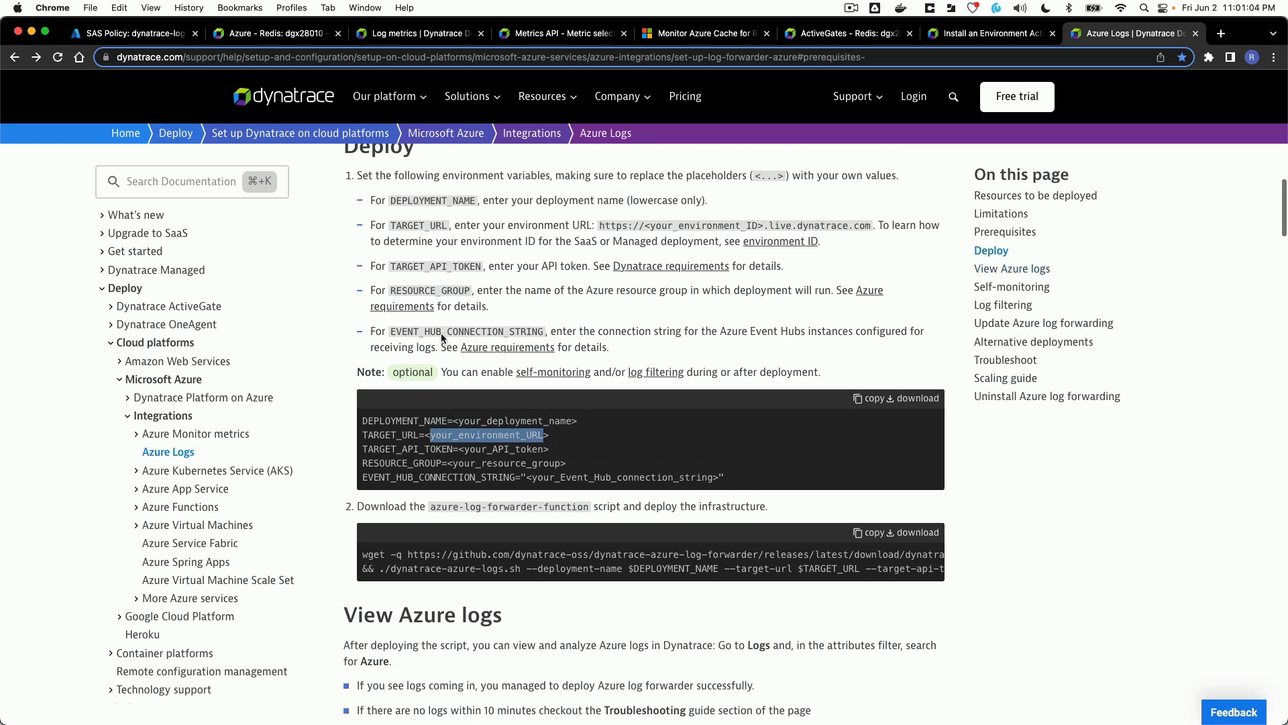
drag(460, 224, 371, 224)
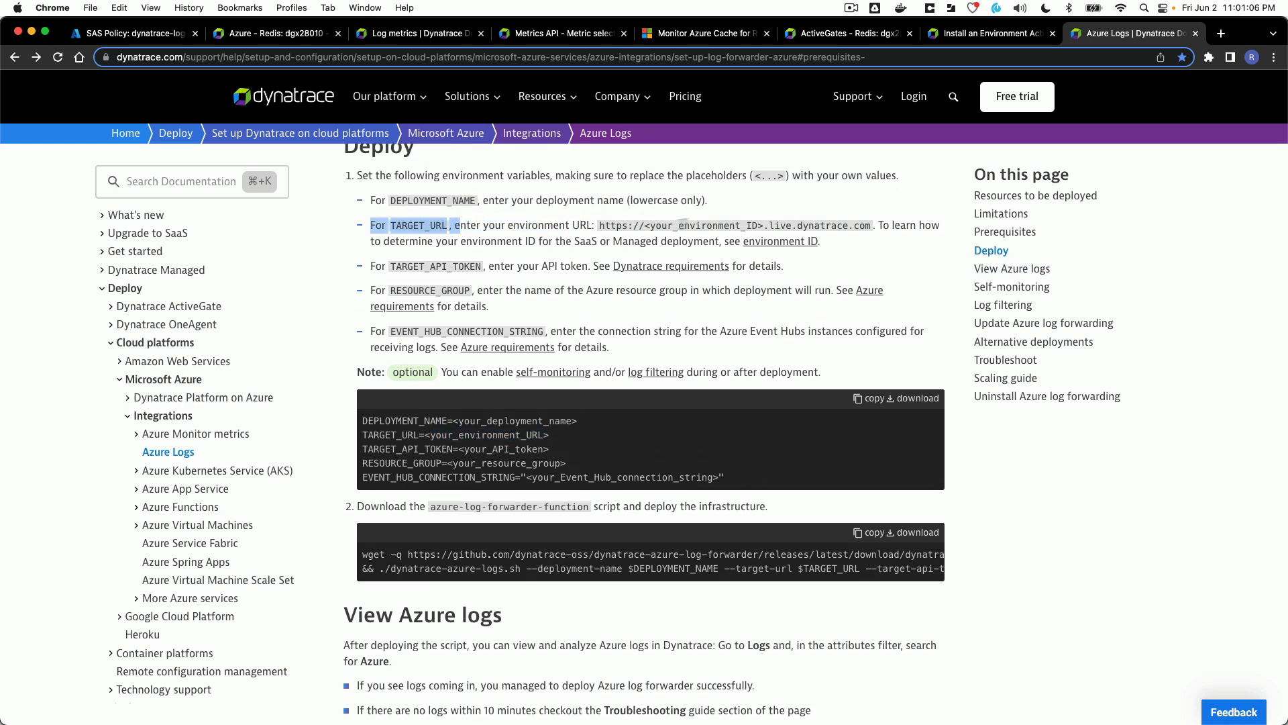
click(785, 222)
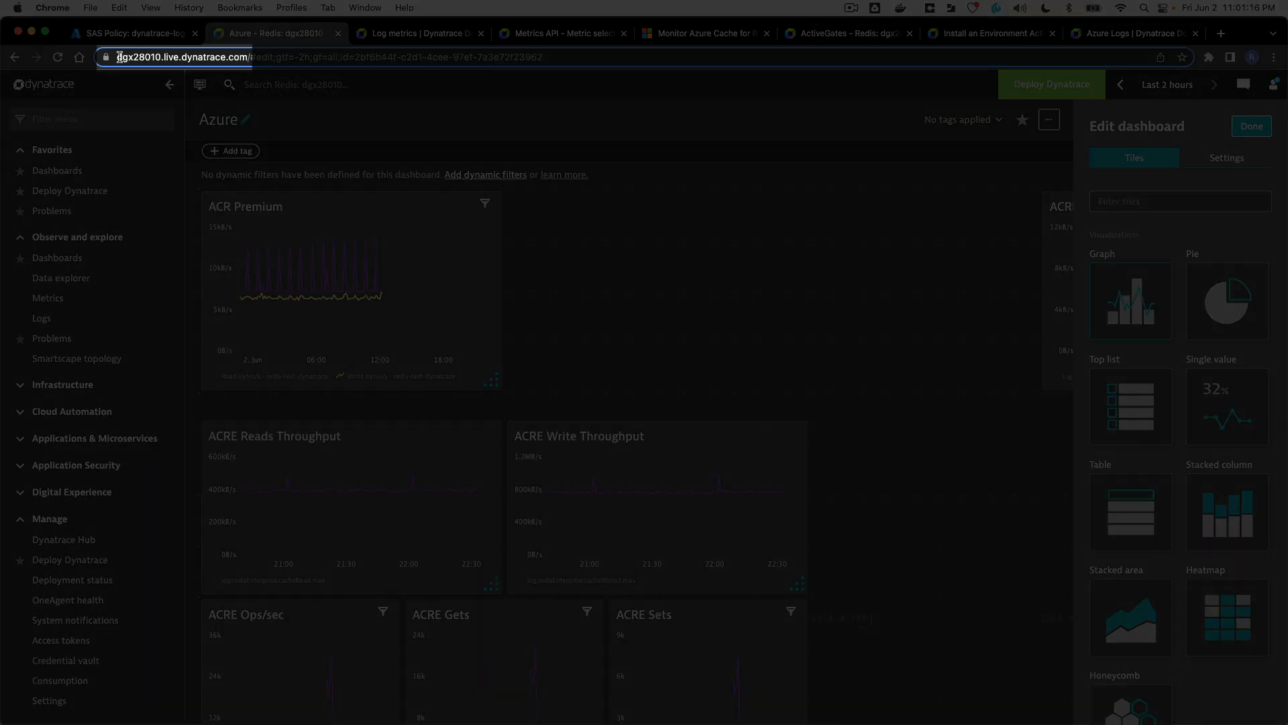
drag(134, 57, 242, 59)
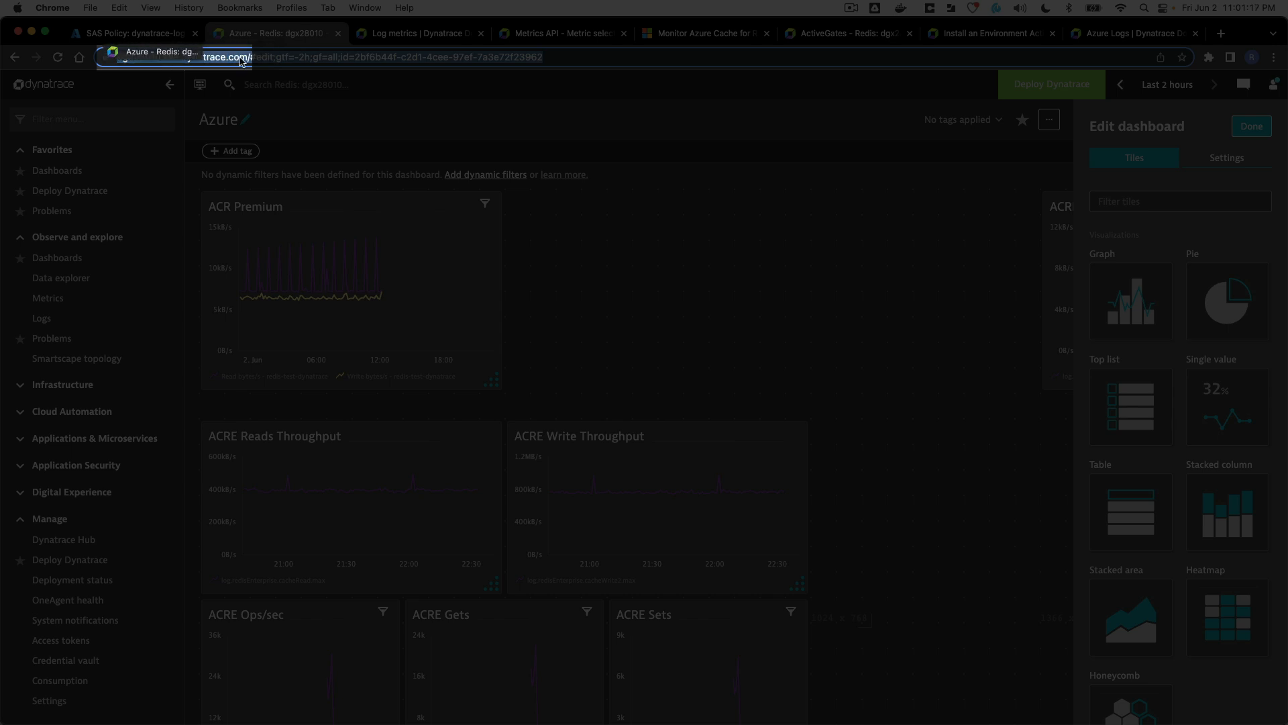
click(243, 59)
click(1103, 31)
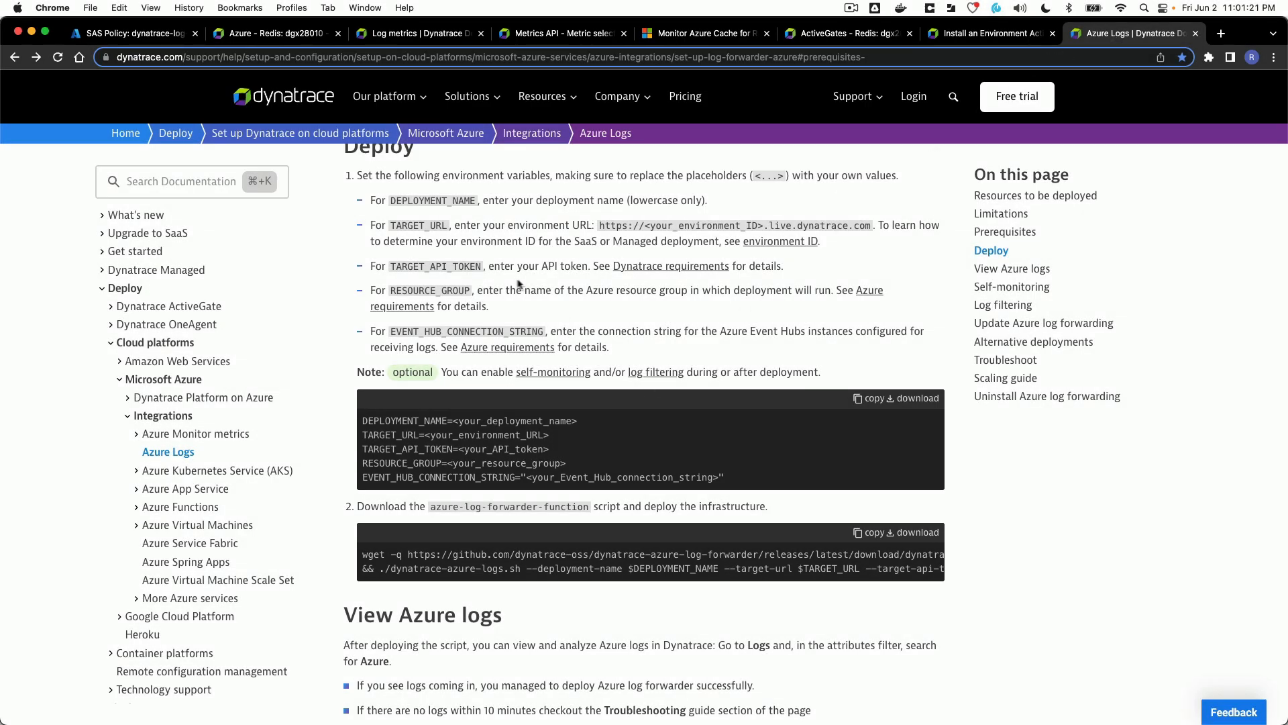
Step: Review the TARGET_API_TOKEN, RESOURCE_GROUP and EVENT_HUB_CONNECTION_STRING variable descriptions in the Deploy section
double_click(423, 269)
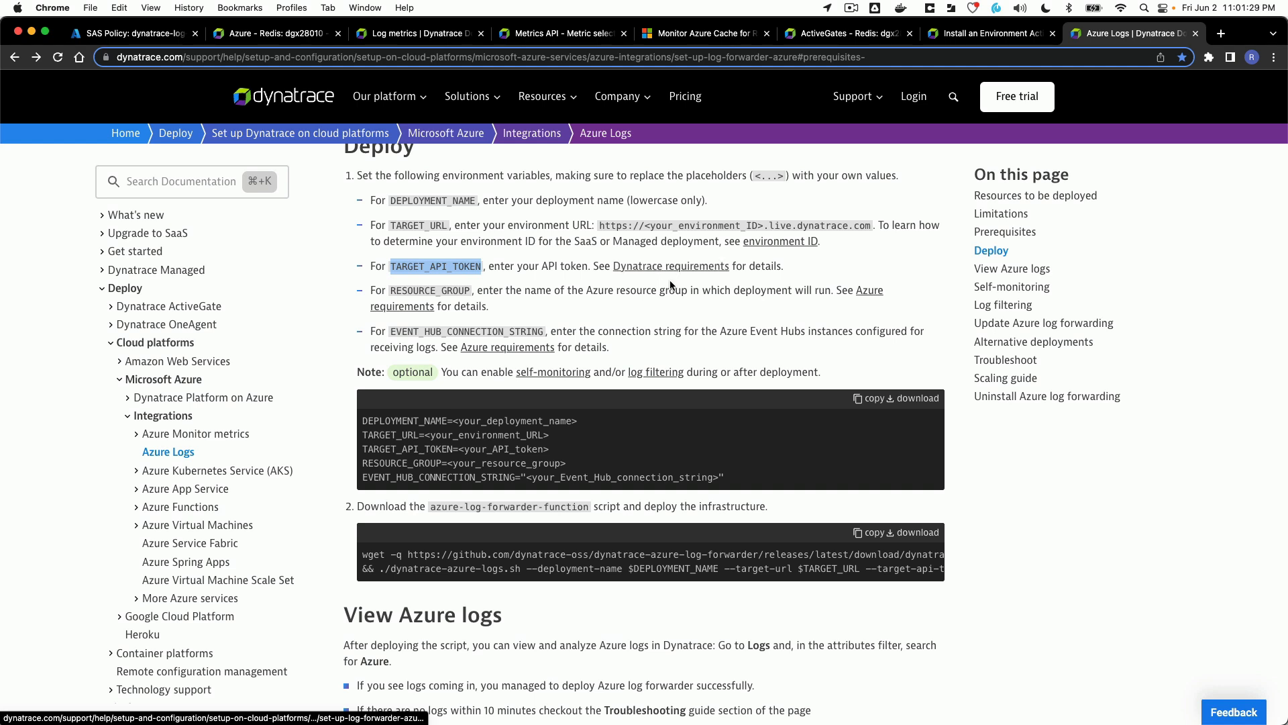
double_click(415, 289)
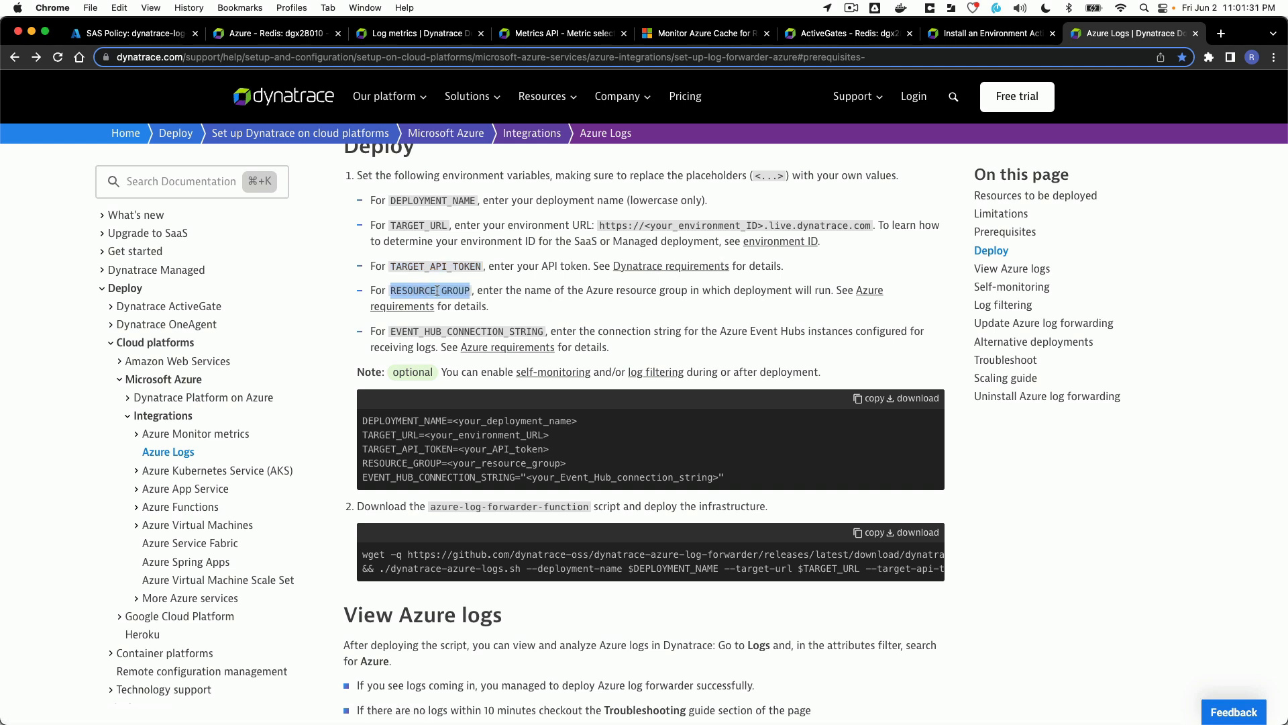
scroll(474, 321, down, 2)
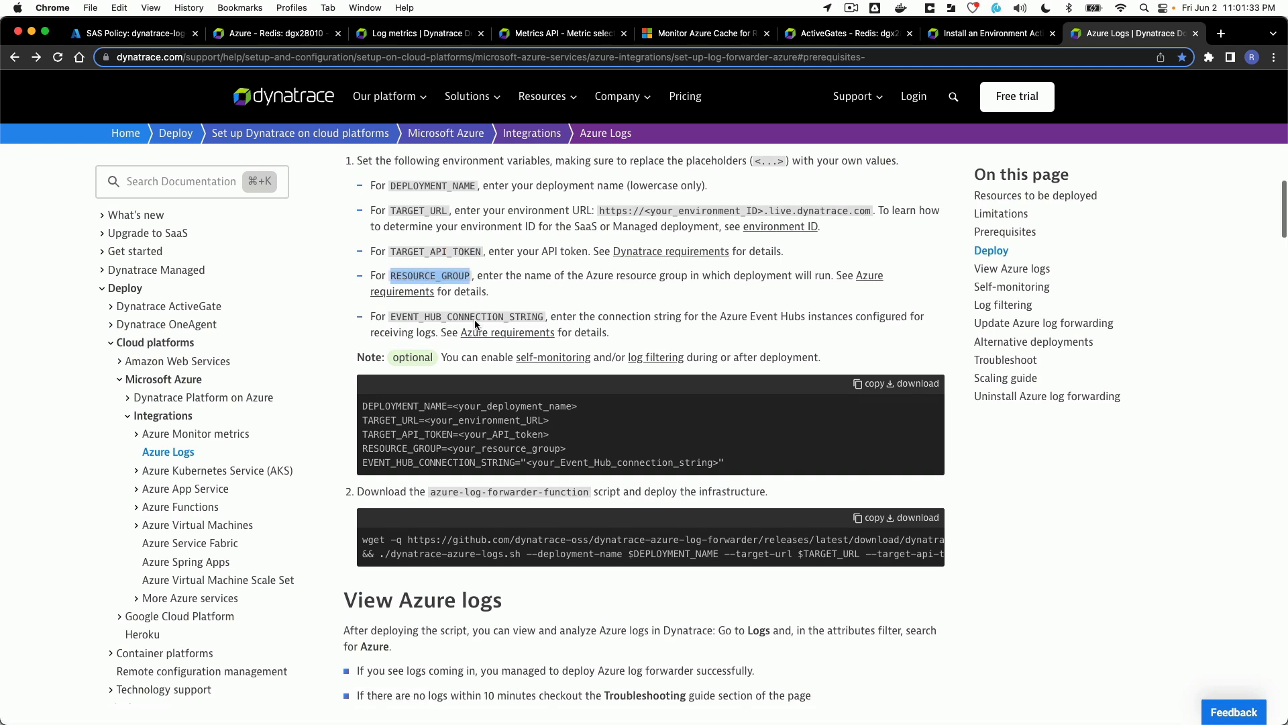
double_click(476, 281)
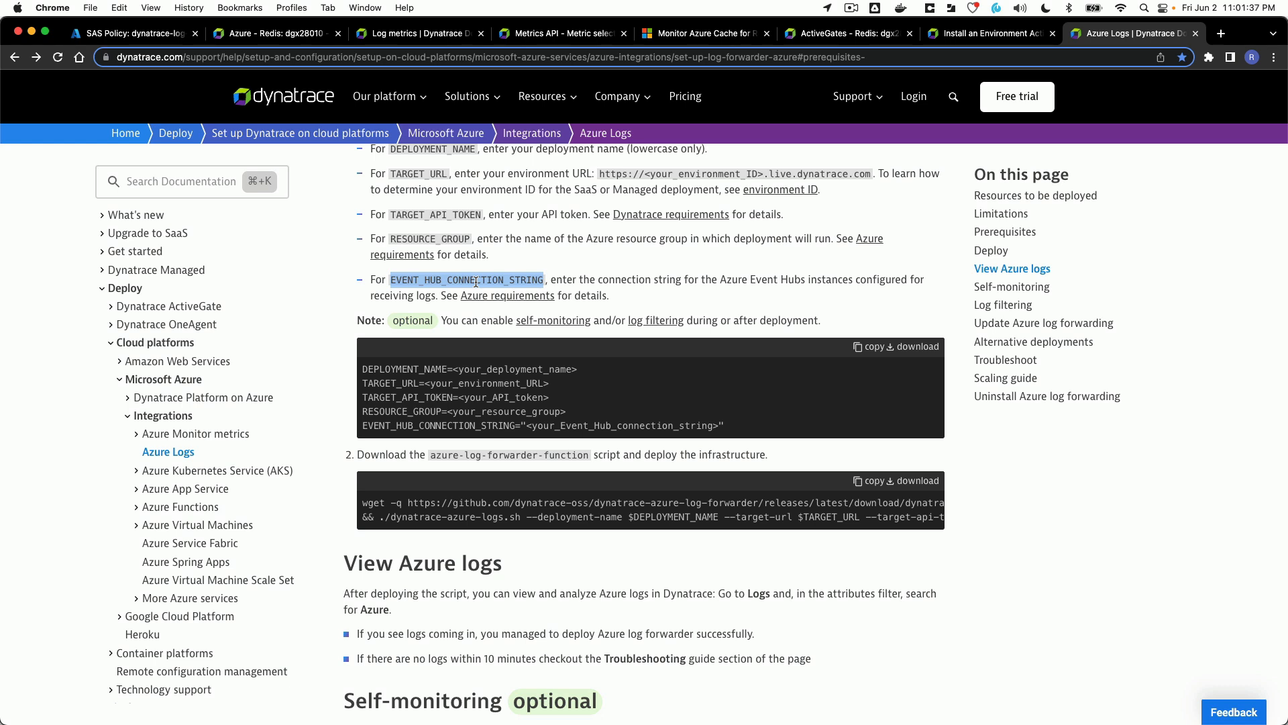
scroll(476, 282, up, 1)
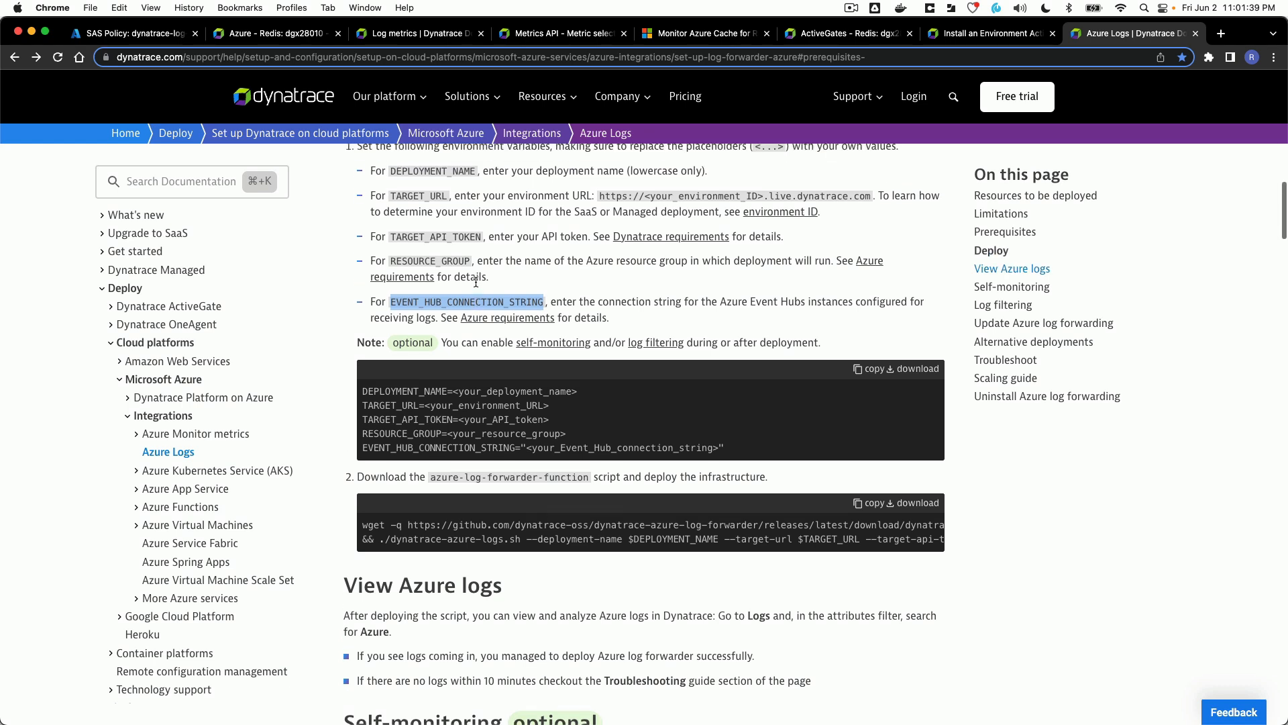
scroll(476, 281, down, 1)
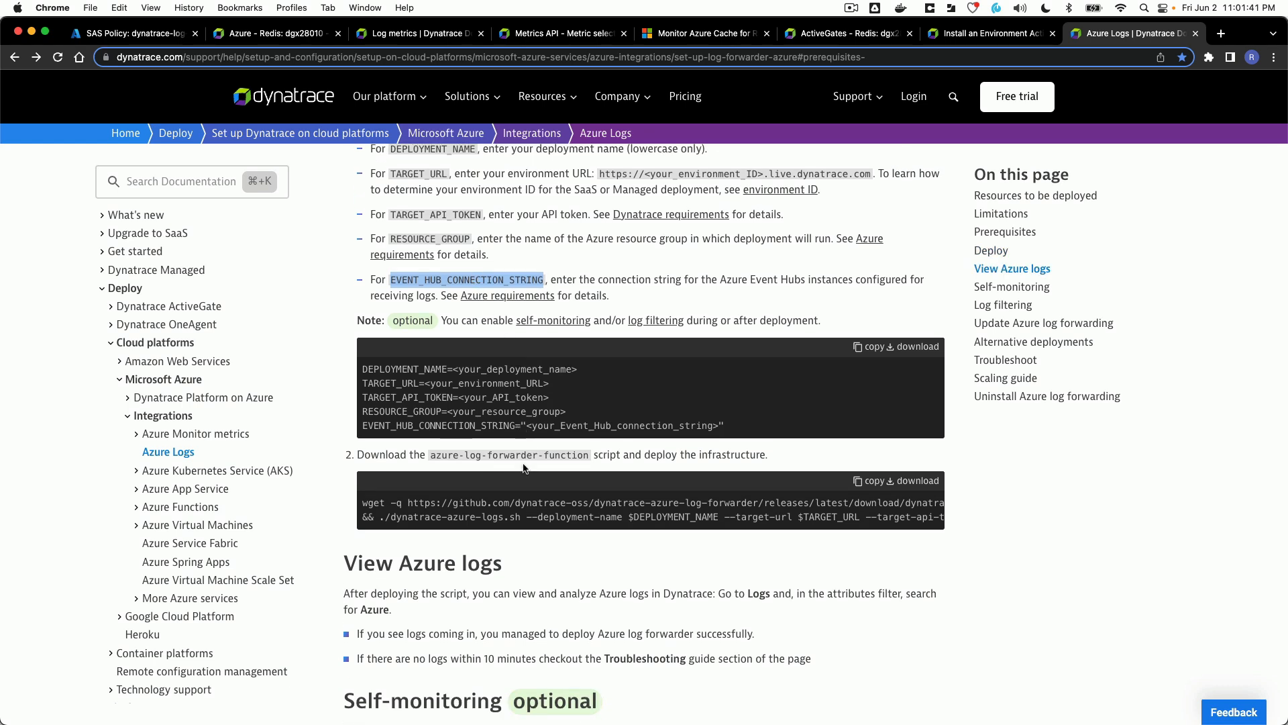
Step: Examine the wget command that downloads the azure-log-forwarder-function script and deploys the infrastructure
scroll(520, 443, down, 4)
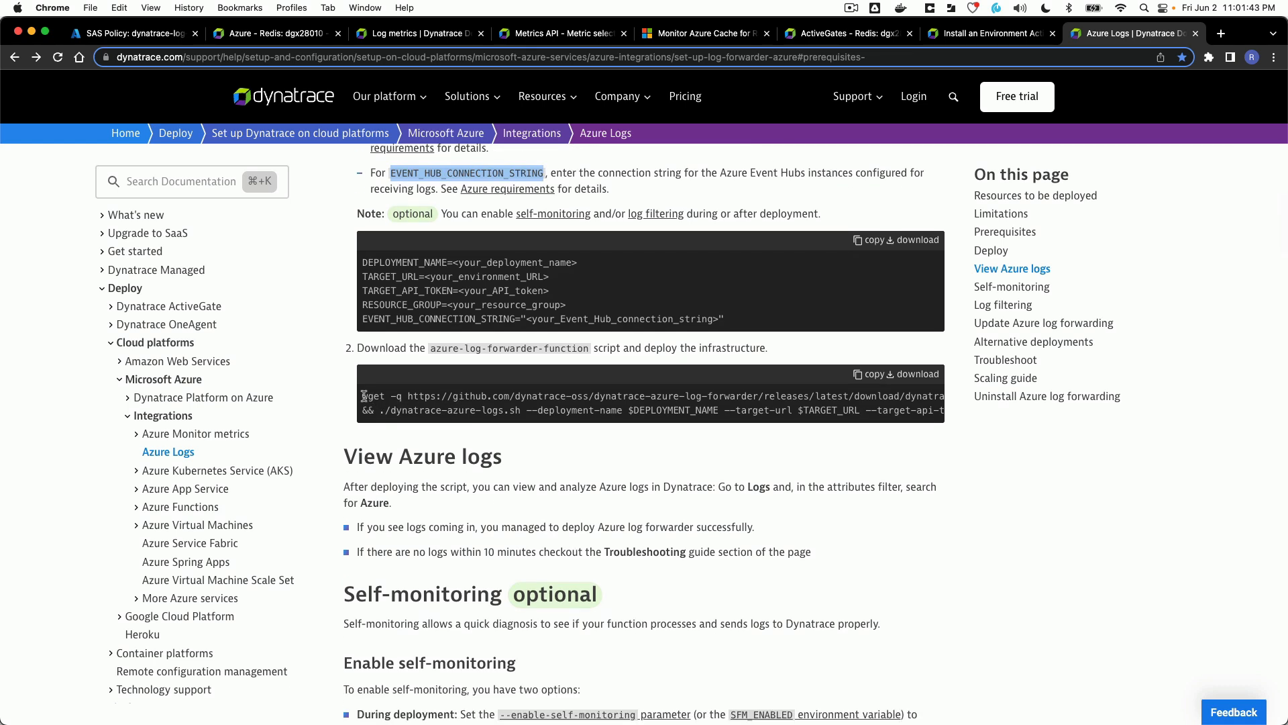
drag(362, 395, 668, 410)
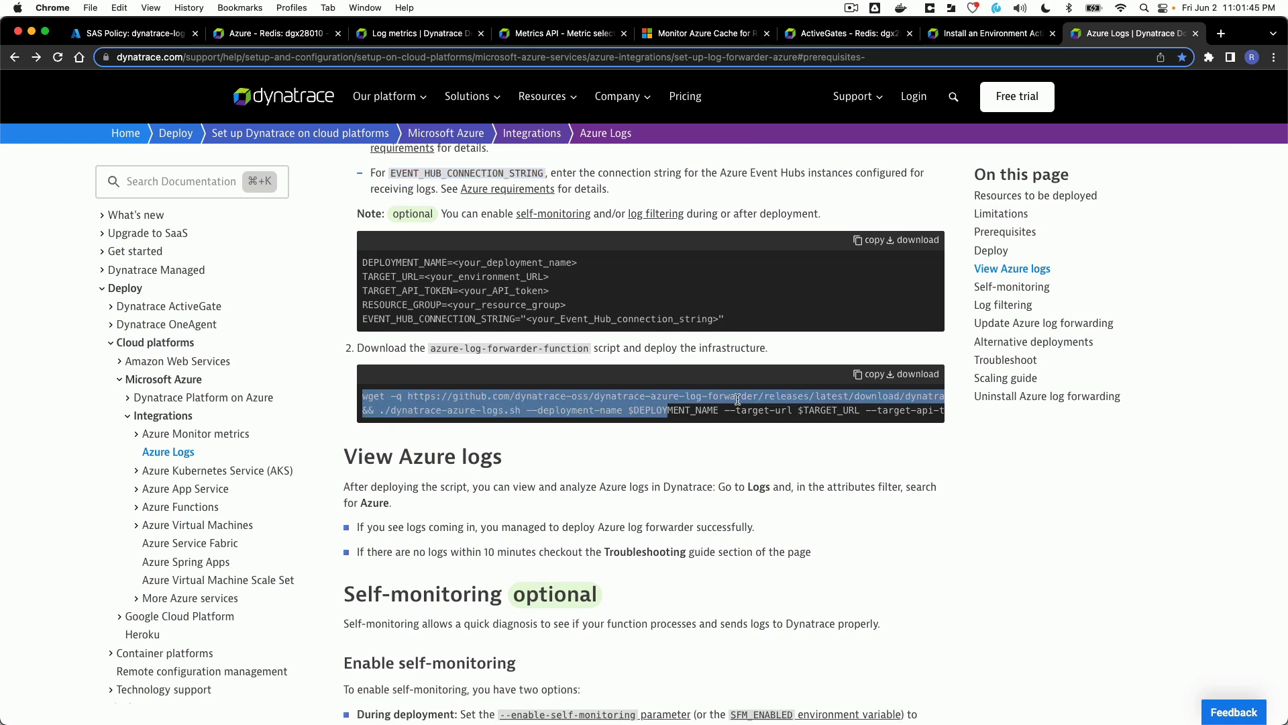
click(836, 405)
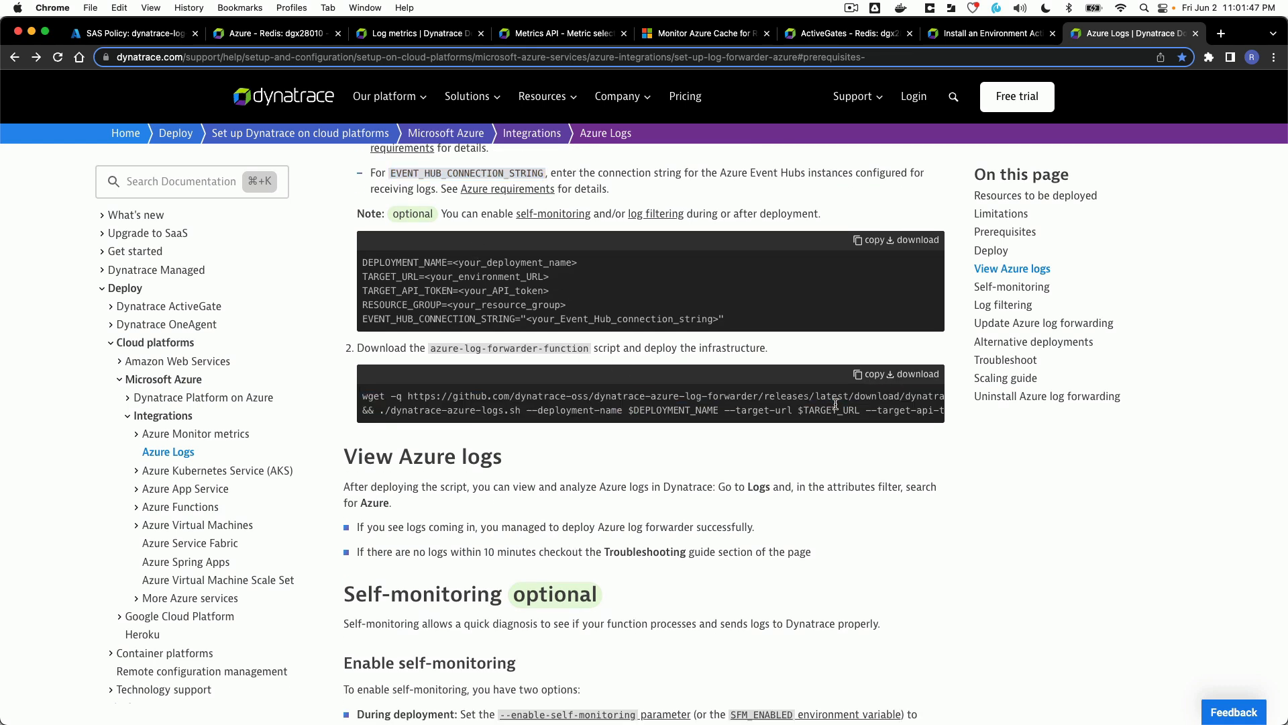
scroll(809, 405, down, 2)
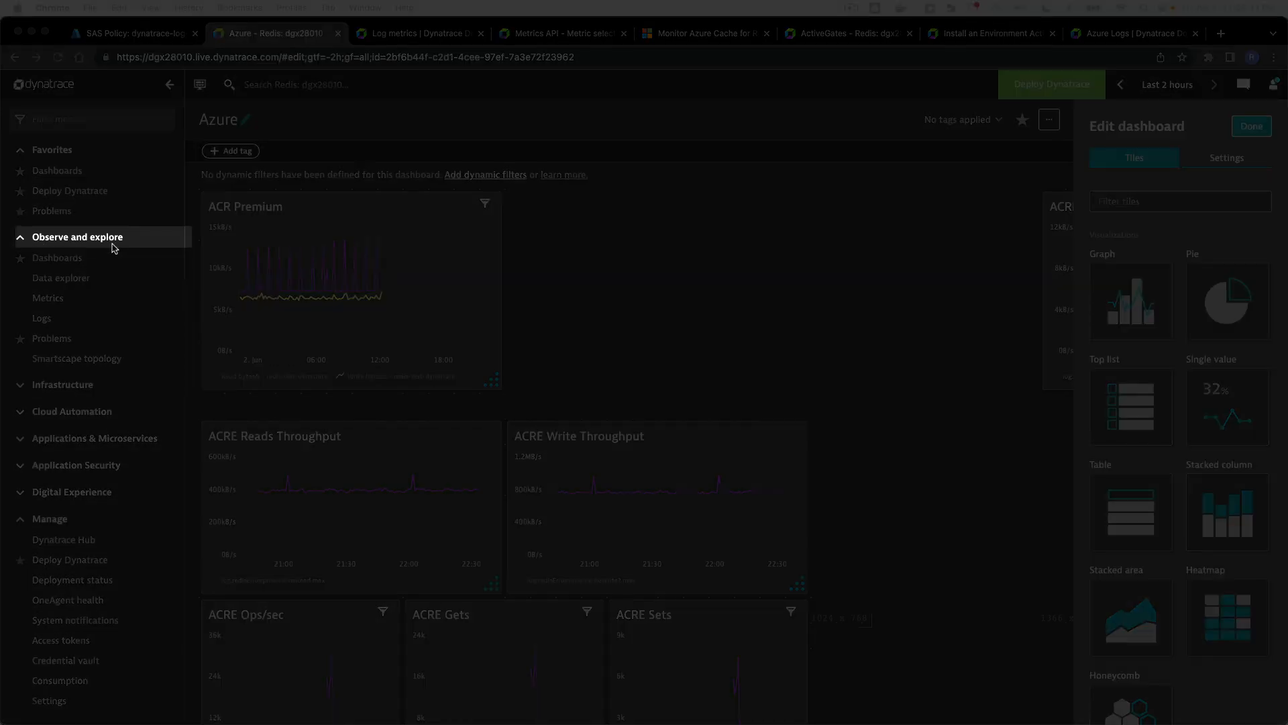
Step: Open the Logs view of the Dynatrace environment and examine the forwarded Redis log entries and their content
click(44, 323)
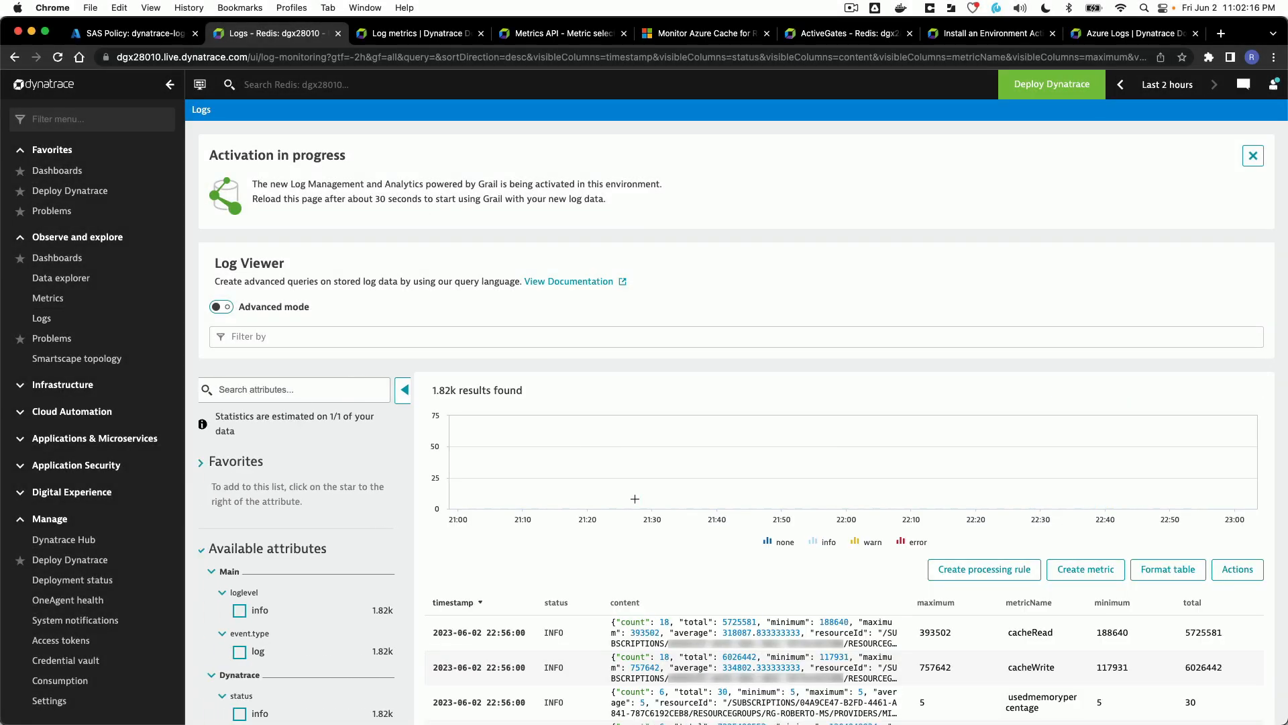
scroll(635, 502, down, 1)
scroll(634, 497, down, 1)
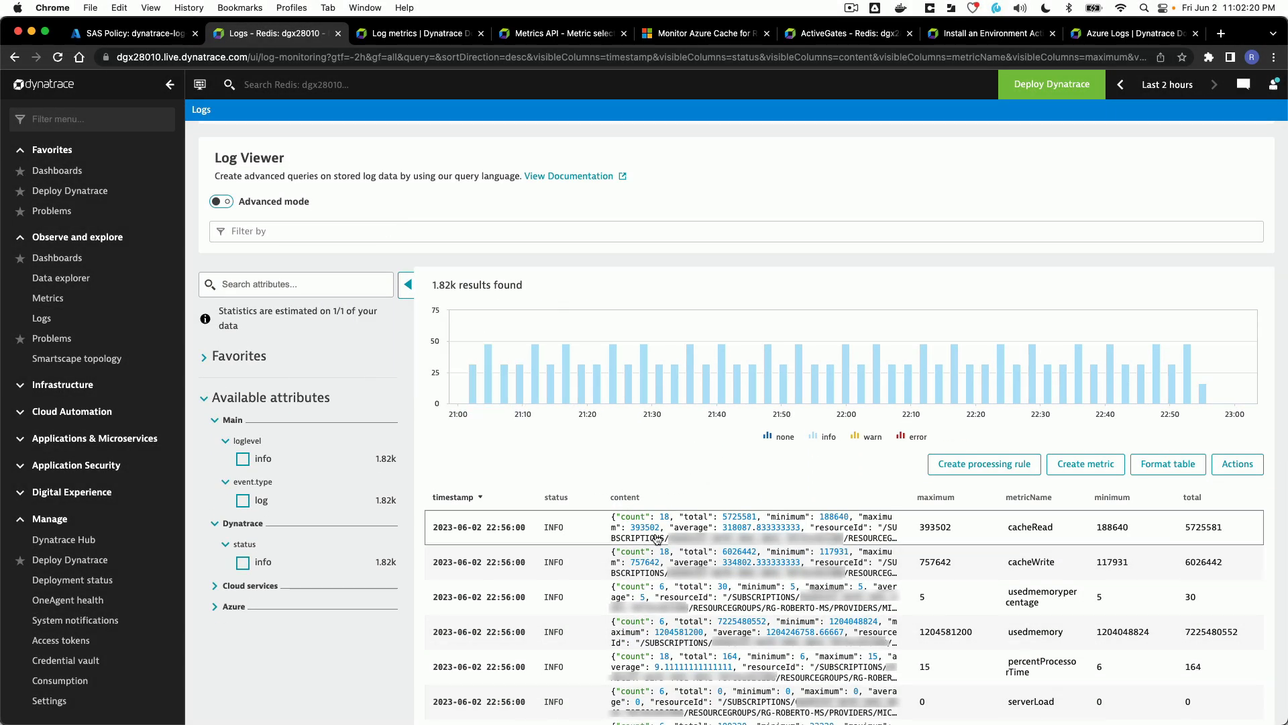
scroll(685, 438, down, 2)
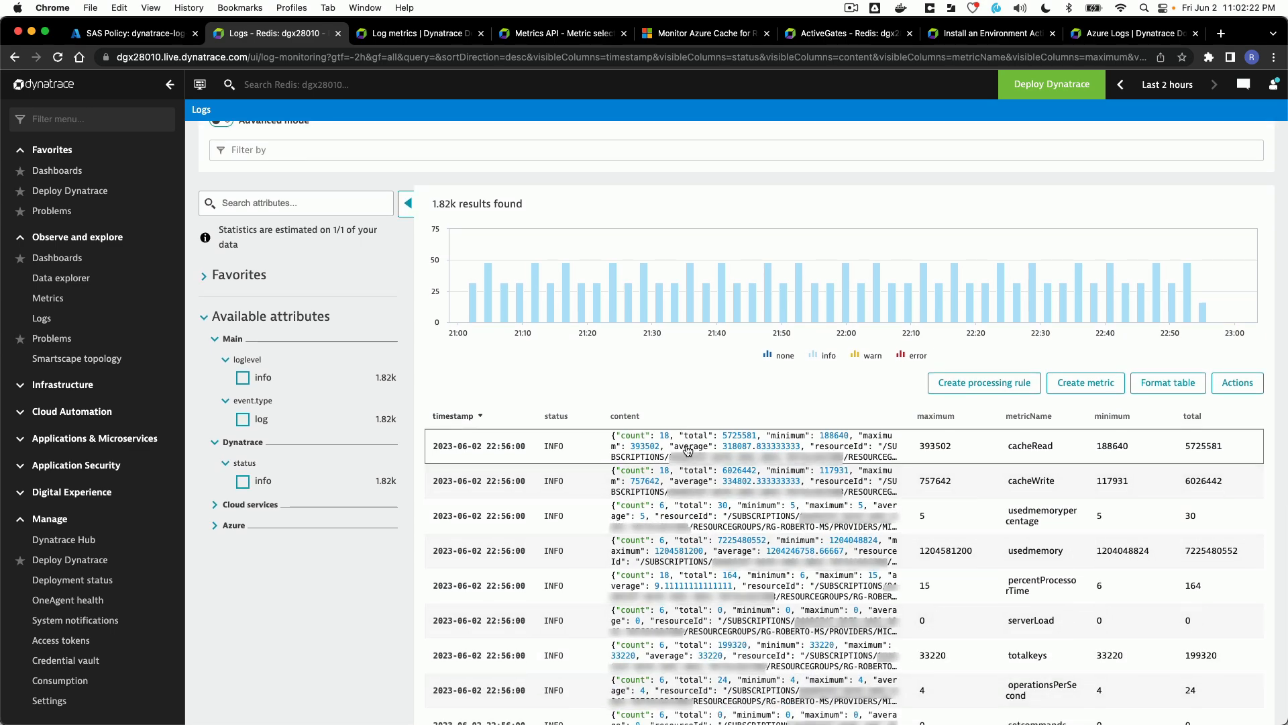
scroll(683, 449, down, 1)
click(681, 397)
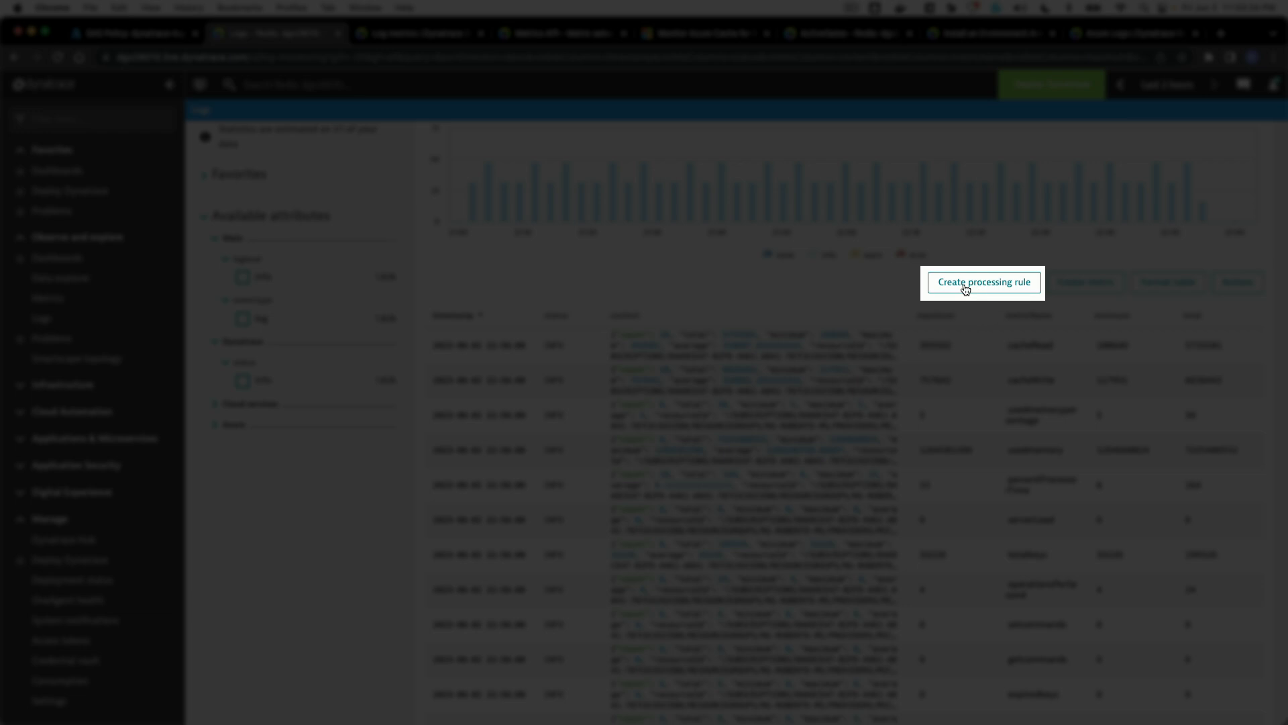
Step: Open log processing rule creation, discard the new blank rule and expand the existing log:redisEnterprise:all rule
click(965, 283)
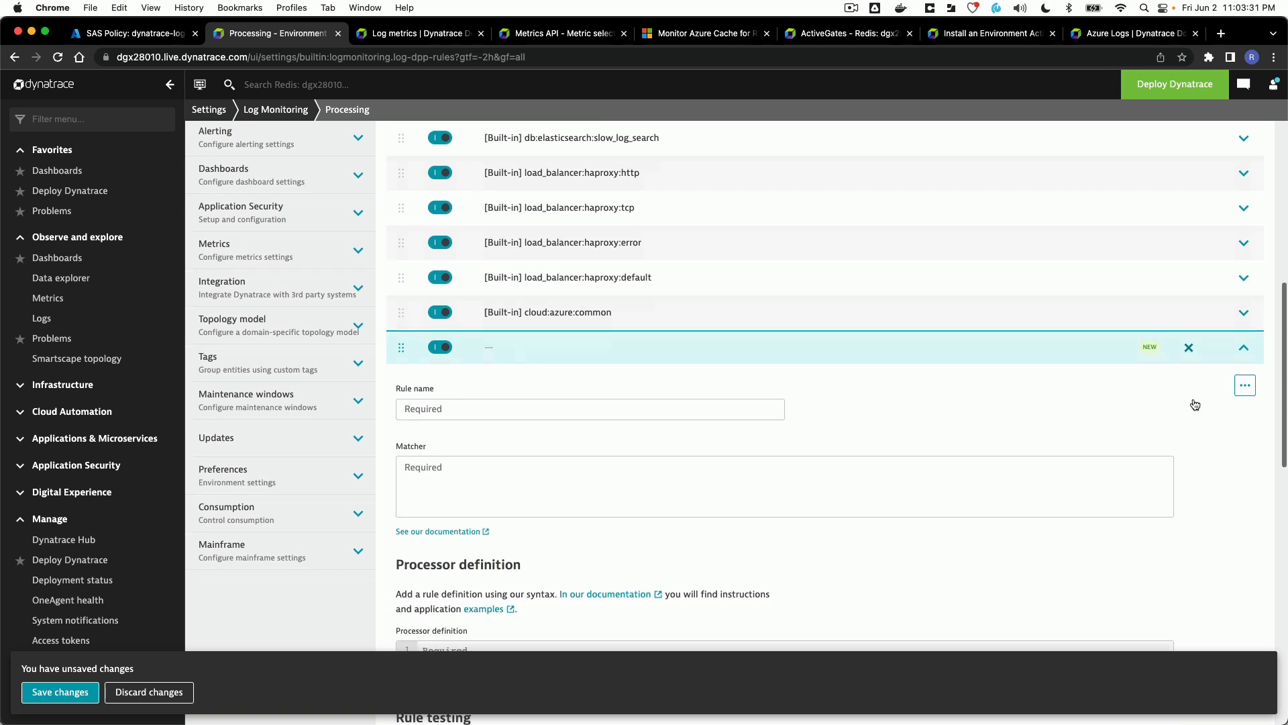
click(1188, 341)
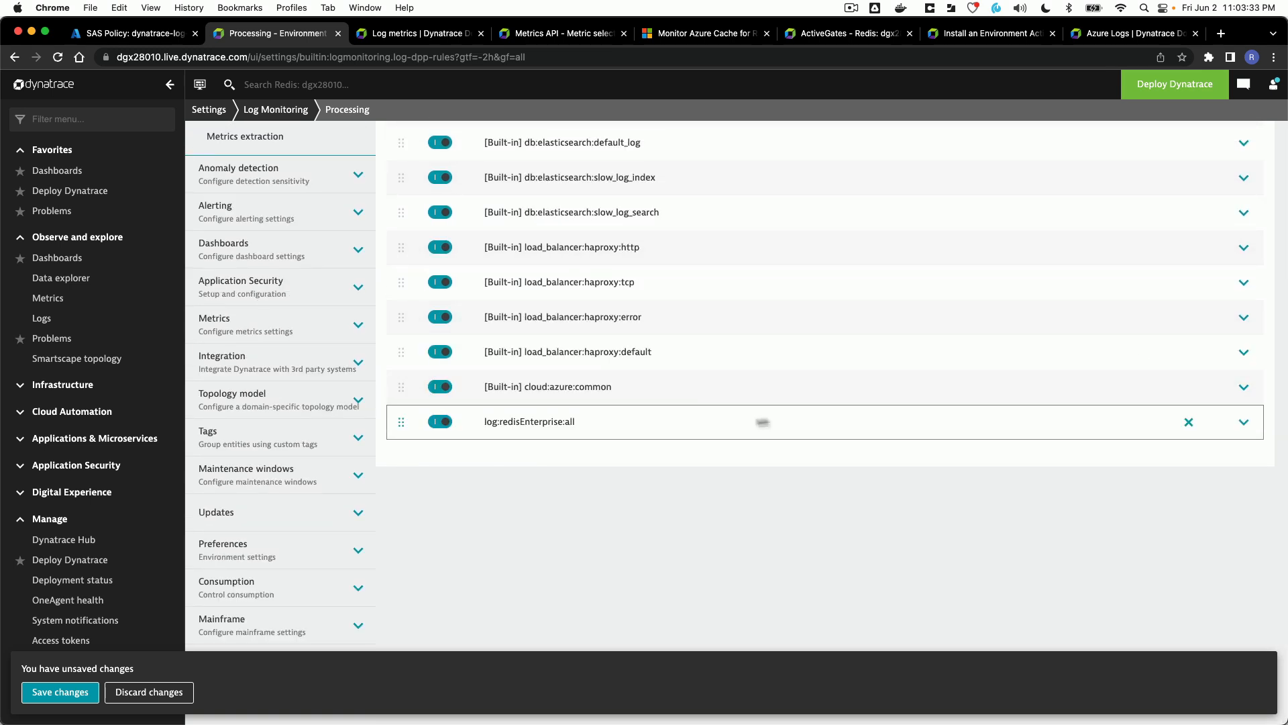
click(1244, 421)
scroll(672, 431, down, 5)
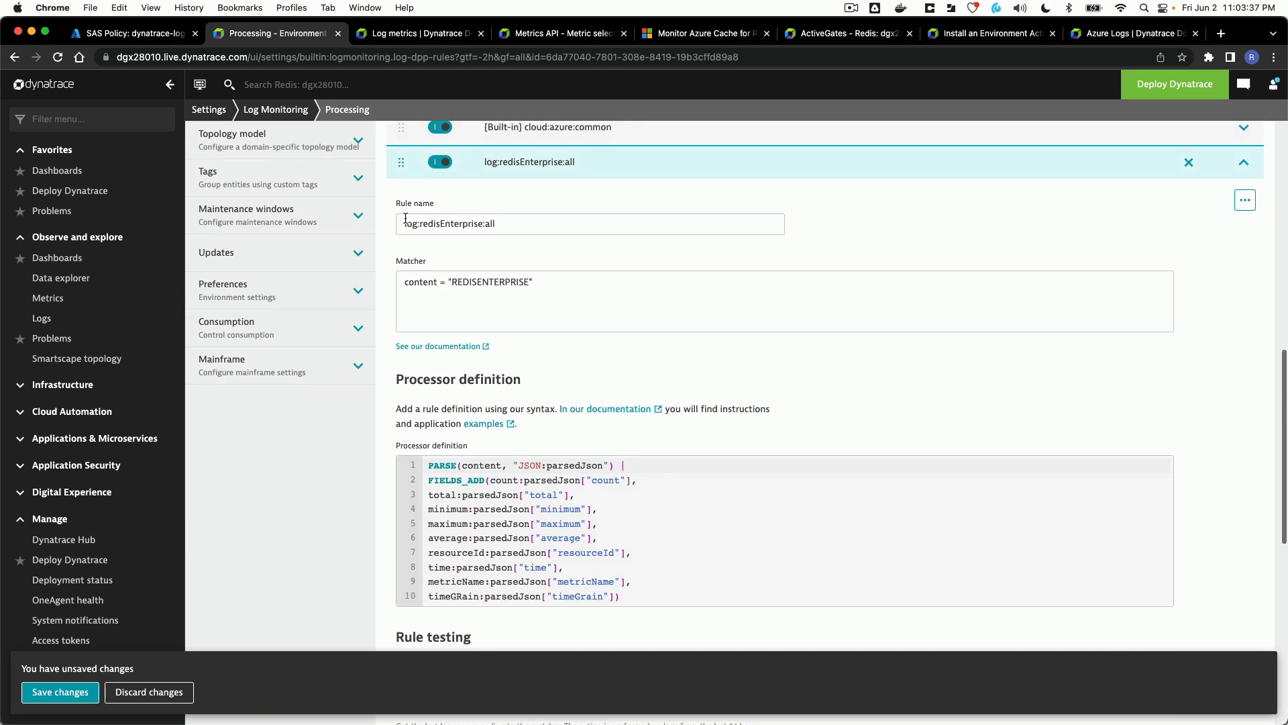
Step: Examine the log:redisEnterprise:all rule's name and its matcher content = "REDISENTERPRISE"
triple_click(521, 220)
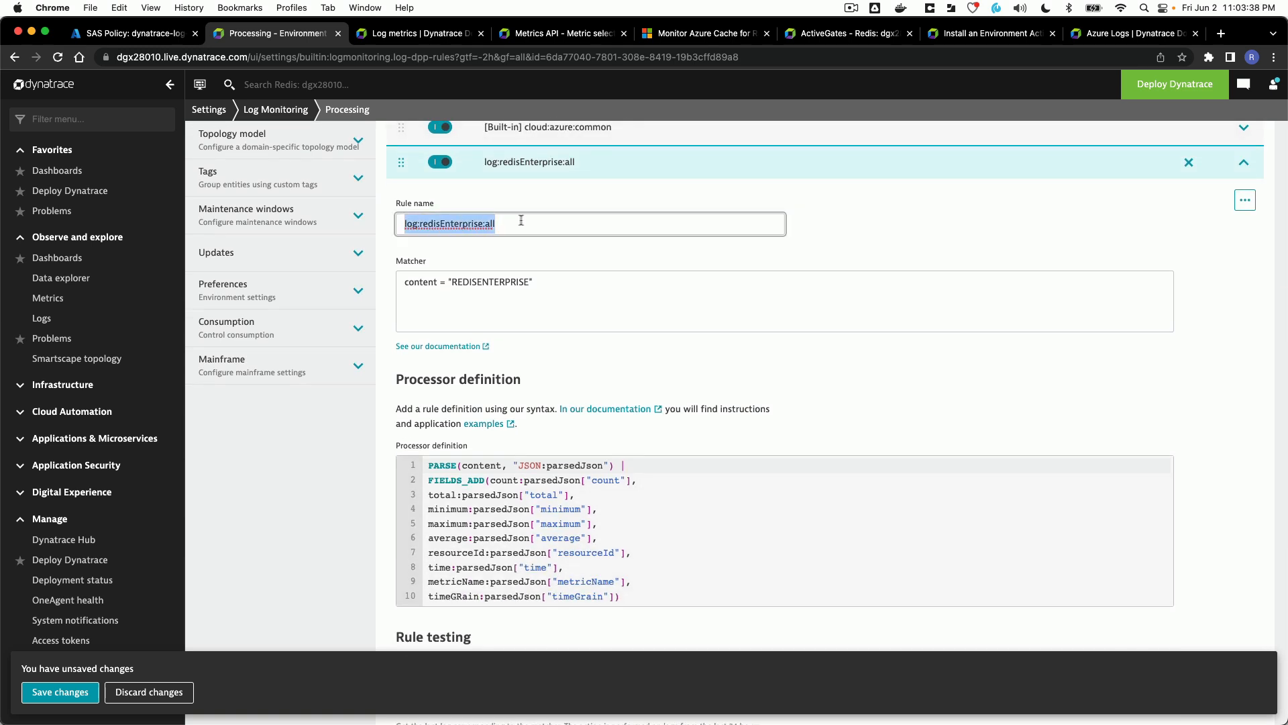
click(419, 225)
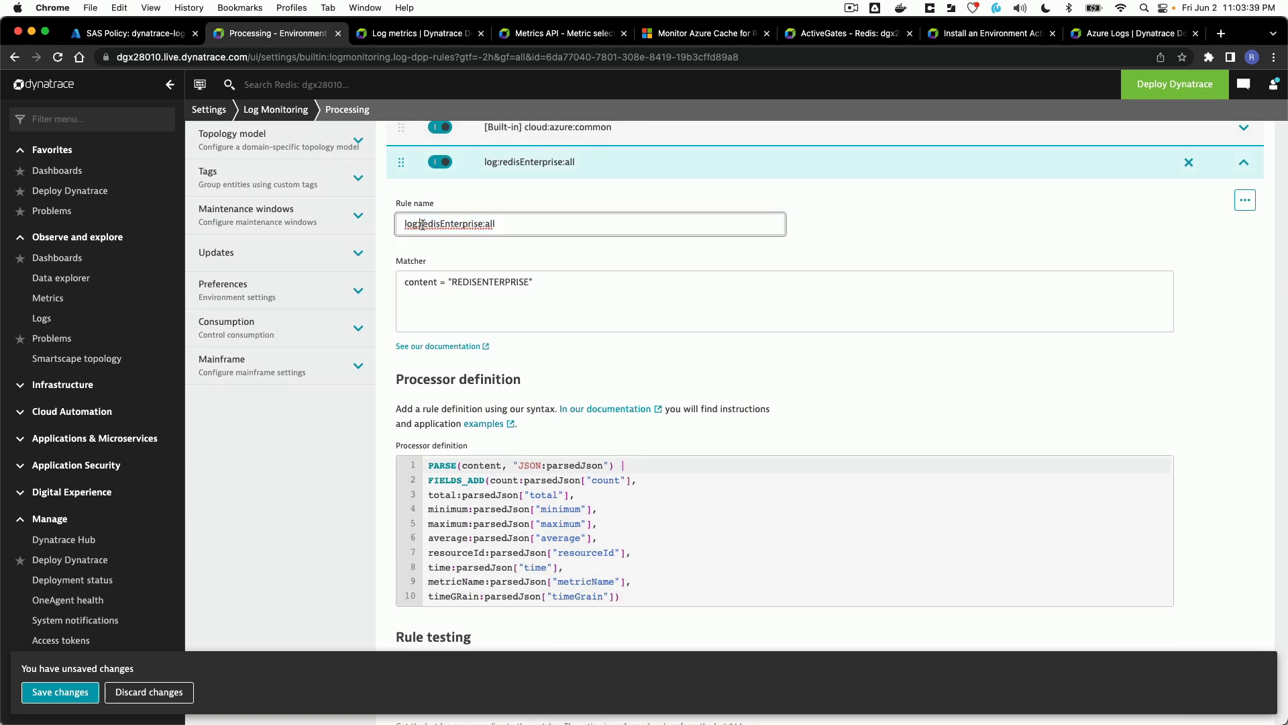
click(569, 290)
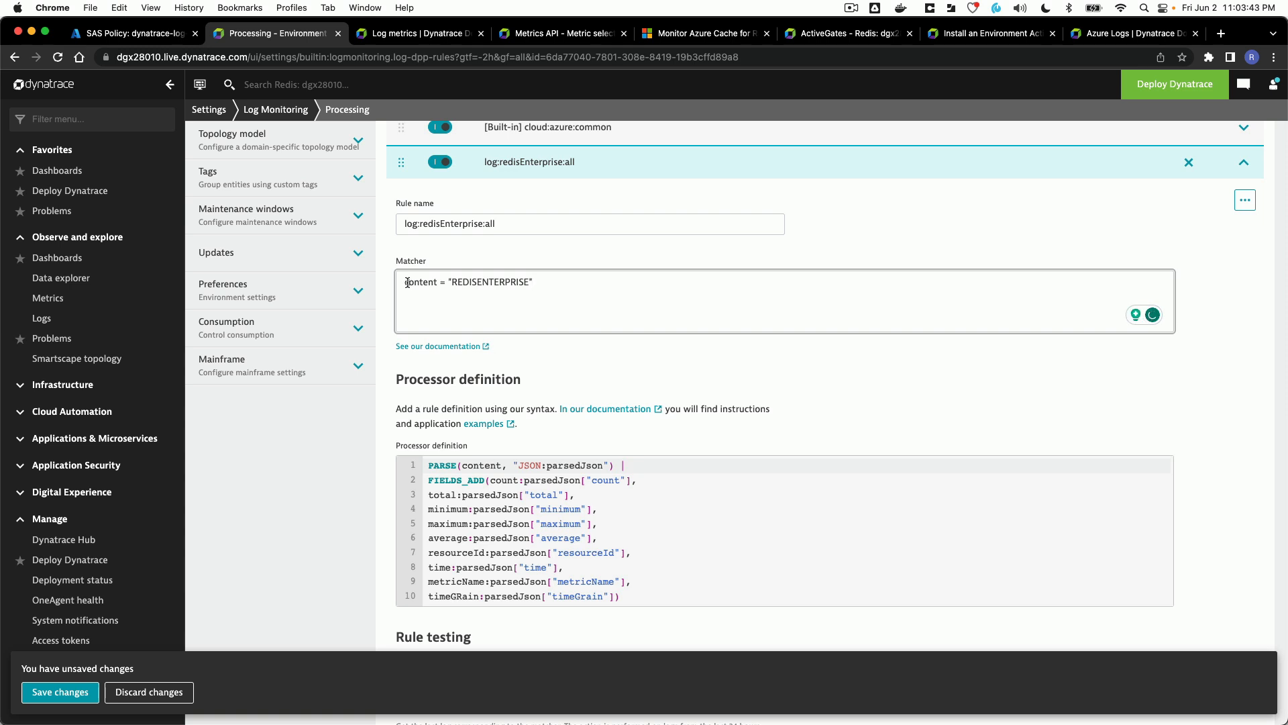
drag(569, 285, 401, 283)
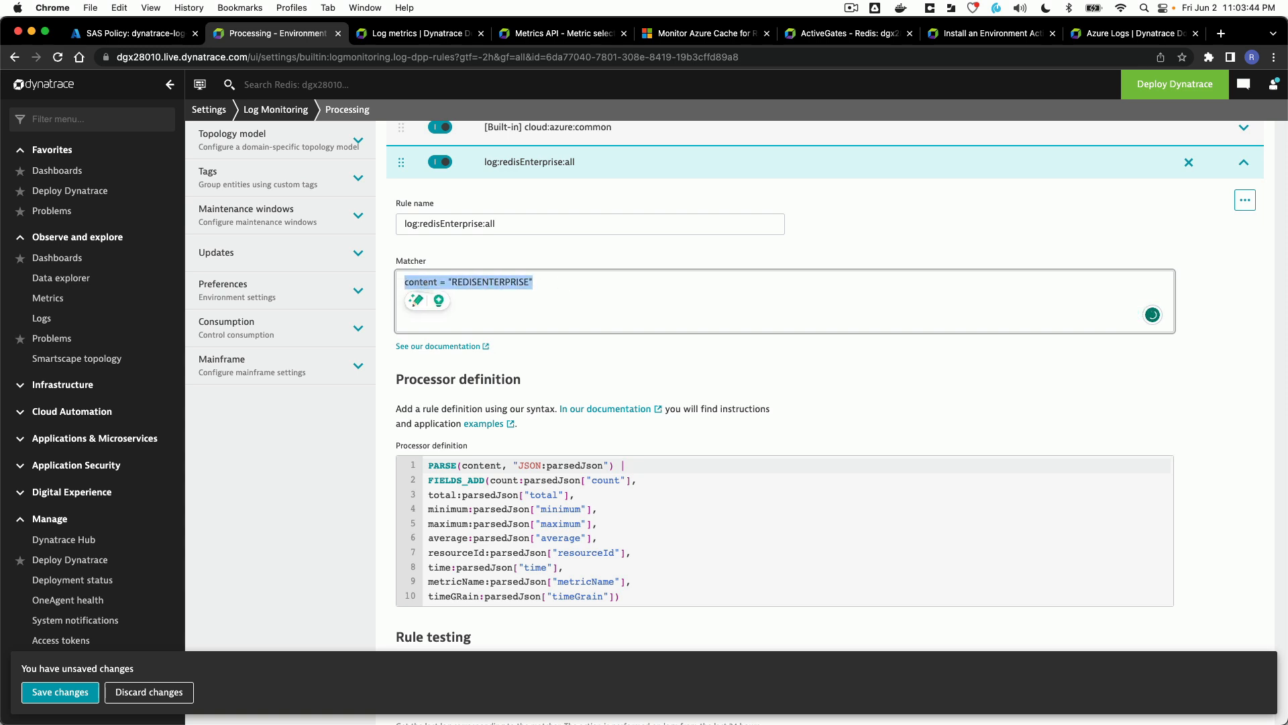
click(549, 287)
double_click(500, 283)
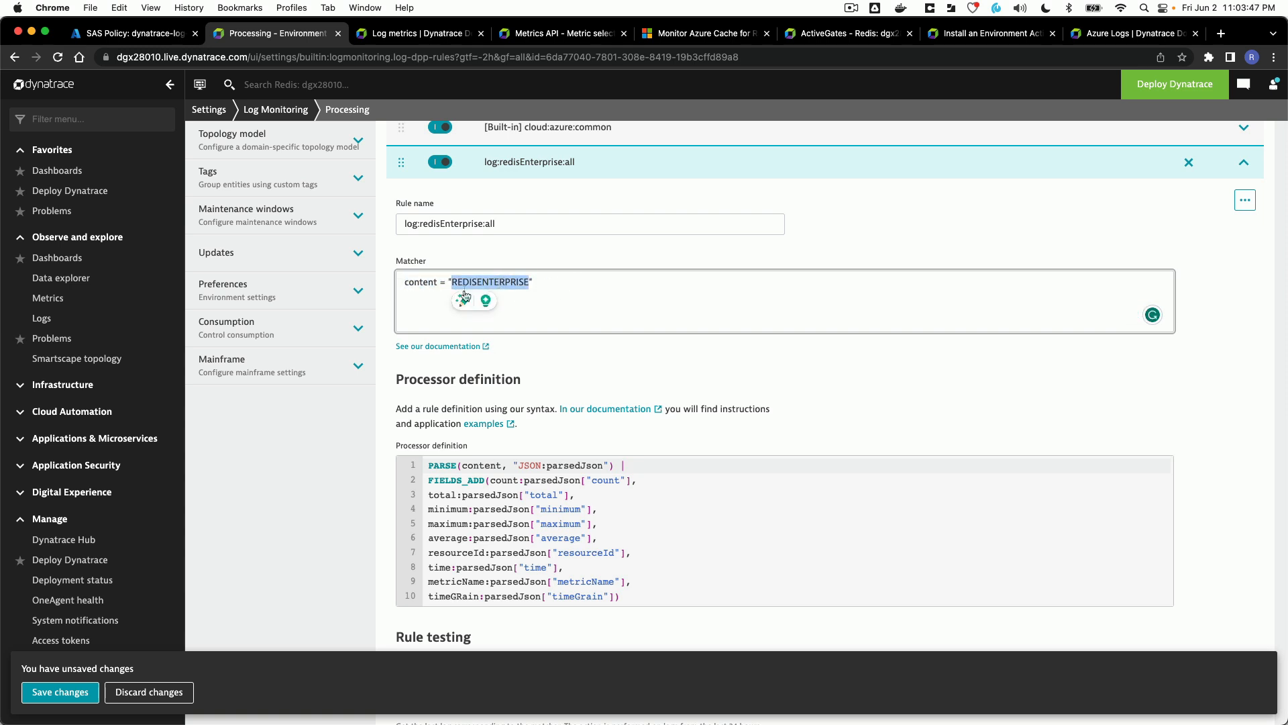
Step: Examine the log:redisEnterprise:all rule's processor definition, including the PARSE command on content and the fields added with FIELDS_ADD
scroll(533, 310, down, 3)
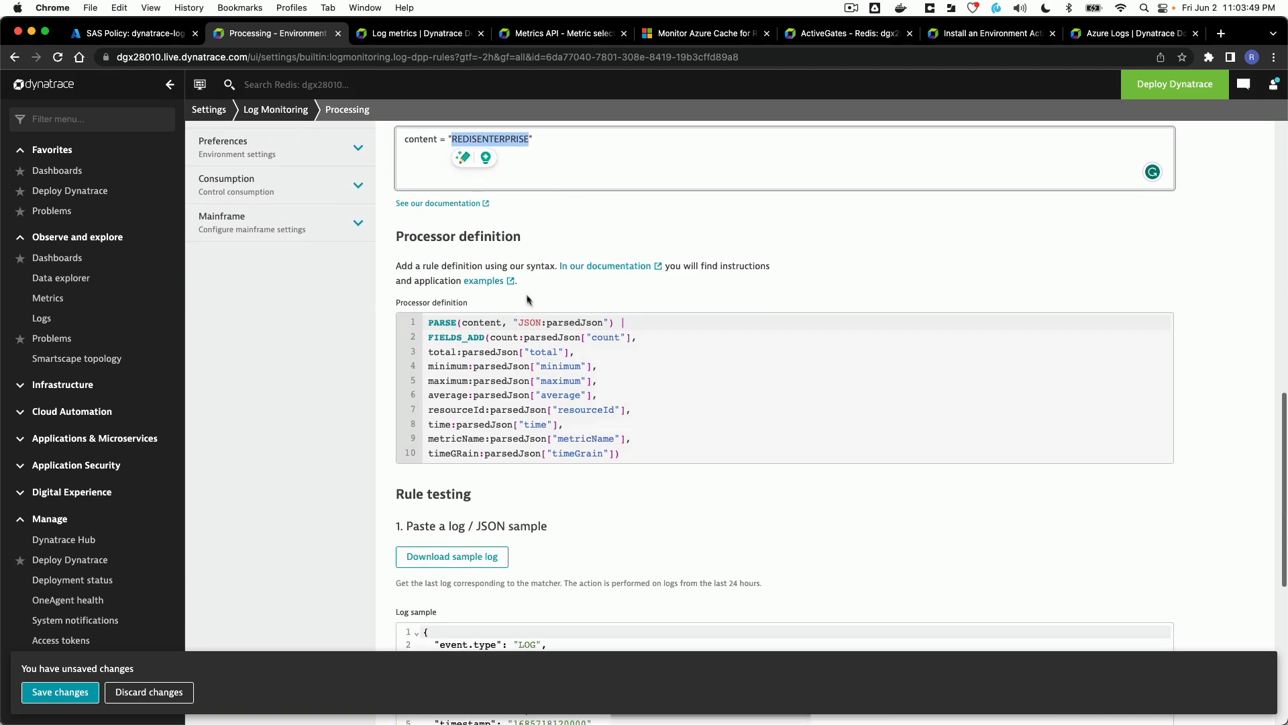
drag(408, 306, 461, 323)
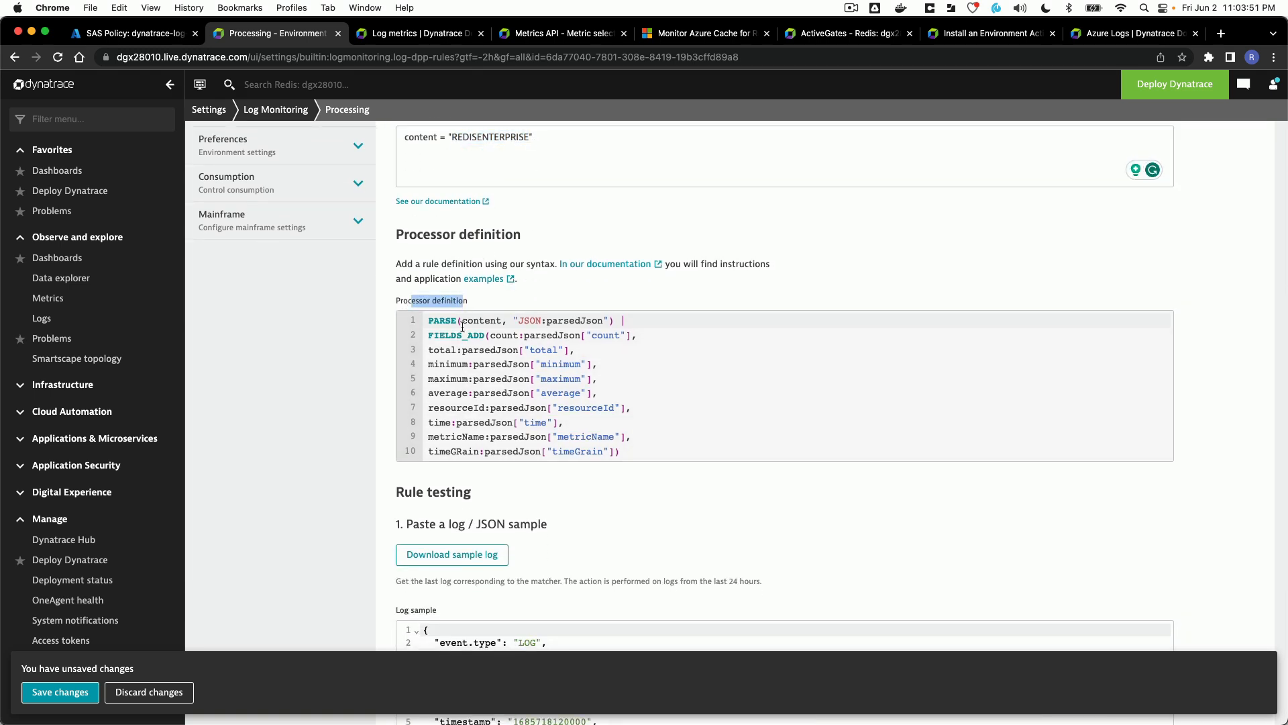
scroll(449, 298, down, 1)
click(502, 287)
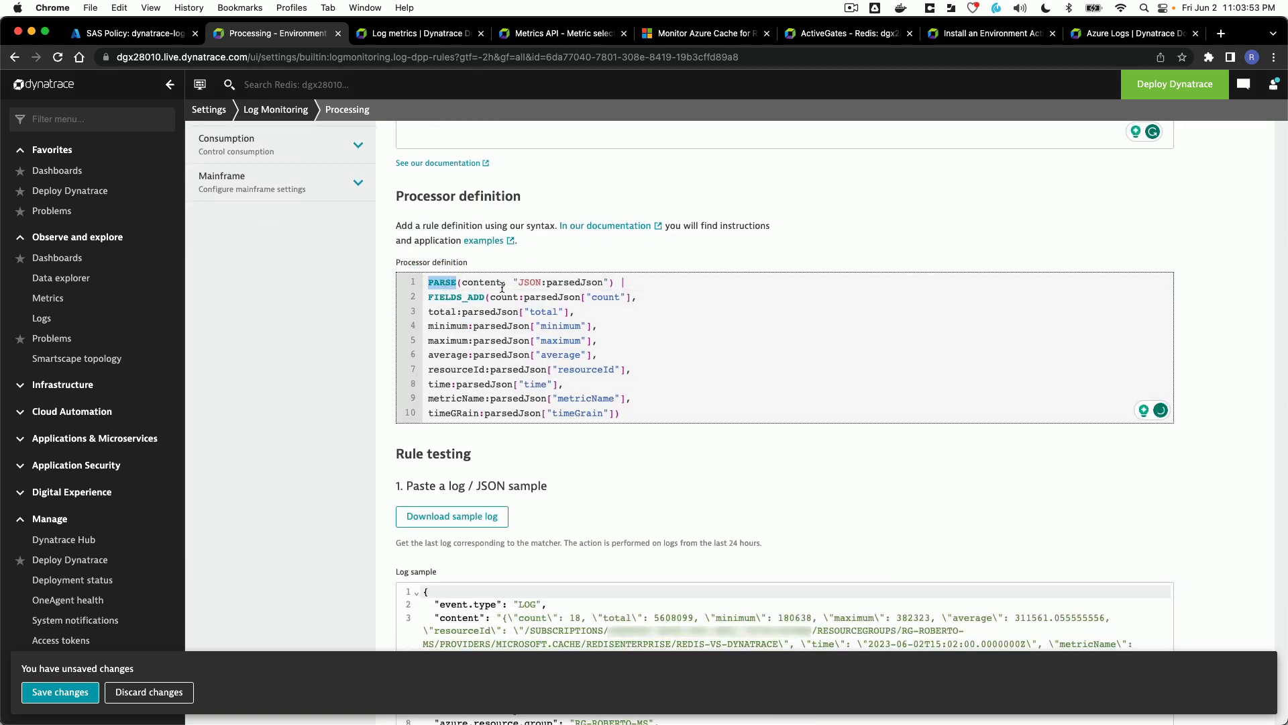
double_click(468, 284)
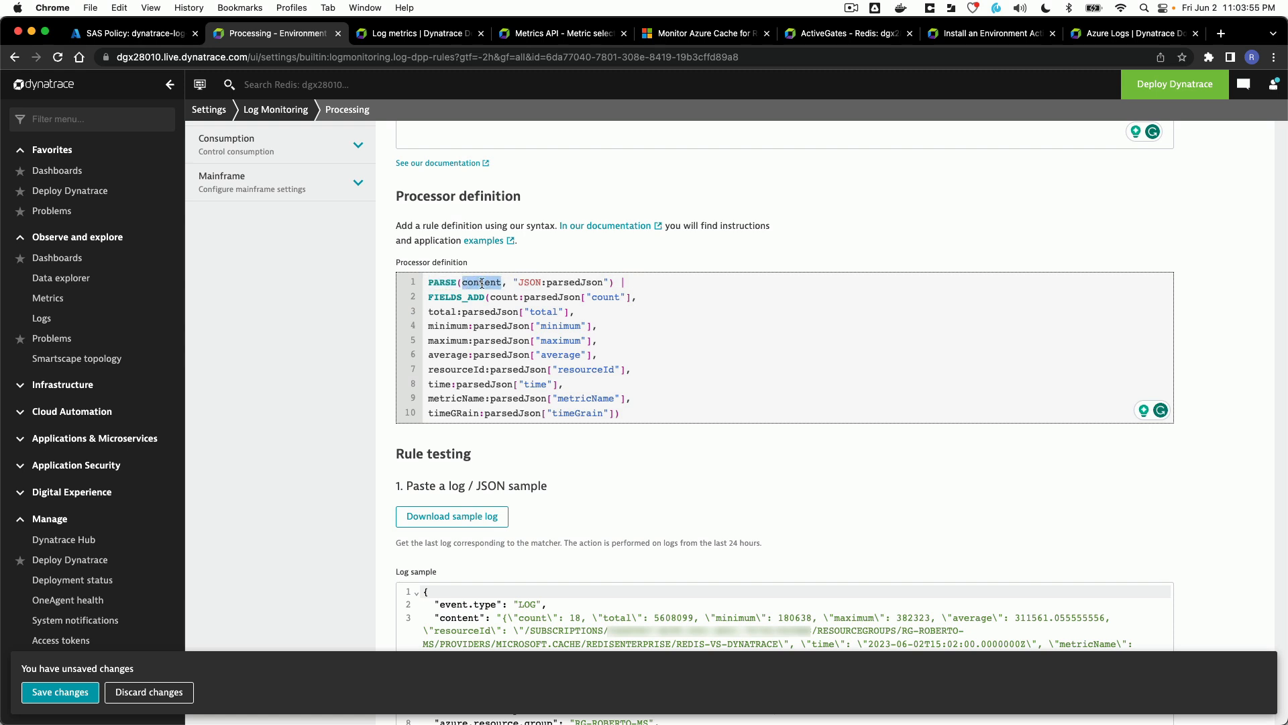
click(522, 282)
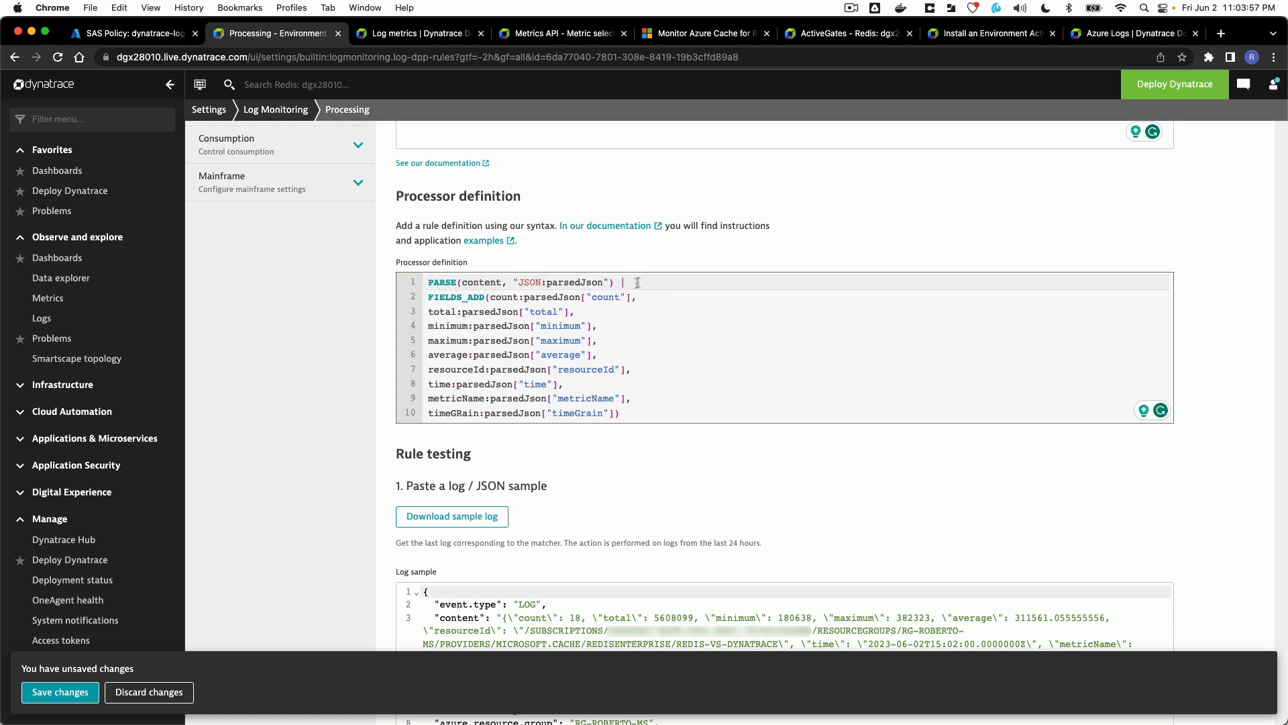
drag(430, 299, 621, 413)
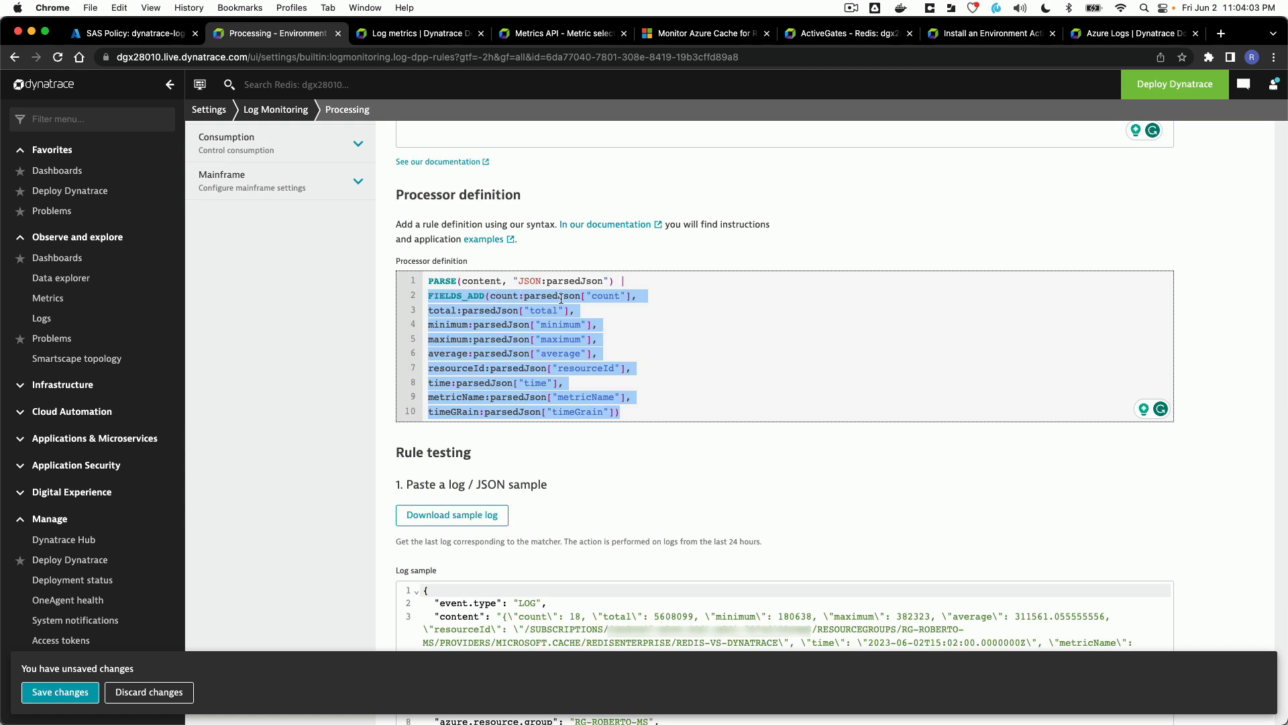
scroll(556, 346, down, 5)
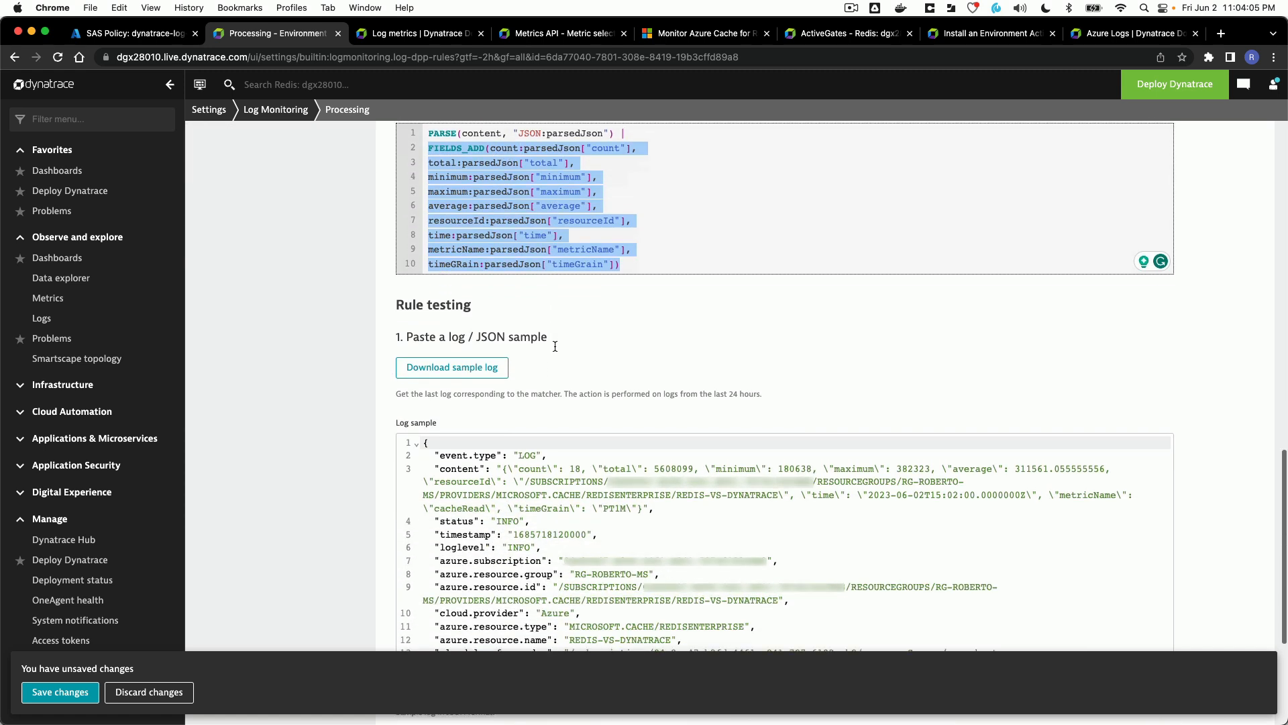
double_click(452, 214)
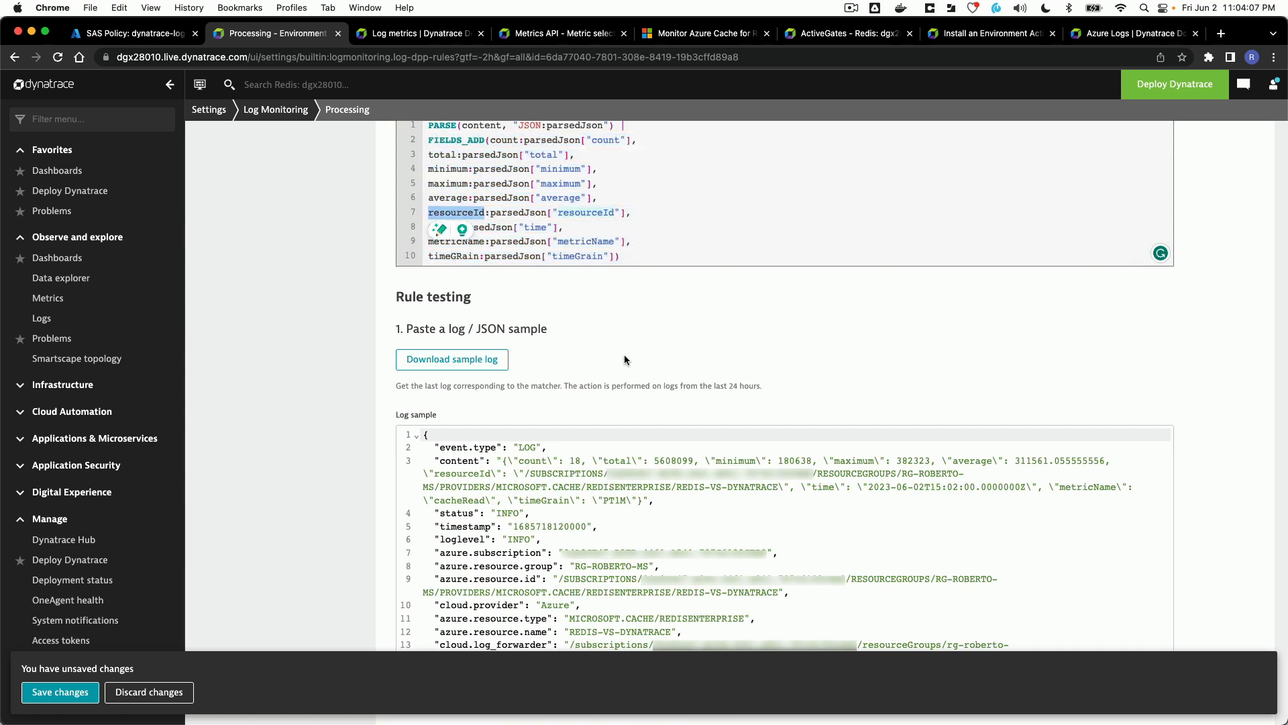
Step: Test the log:redisEnterprise:all rule against the JSON log sample and review the fields in the test result
scroll(624, 355, down, 6)
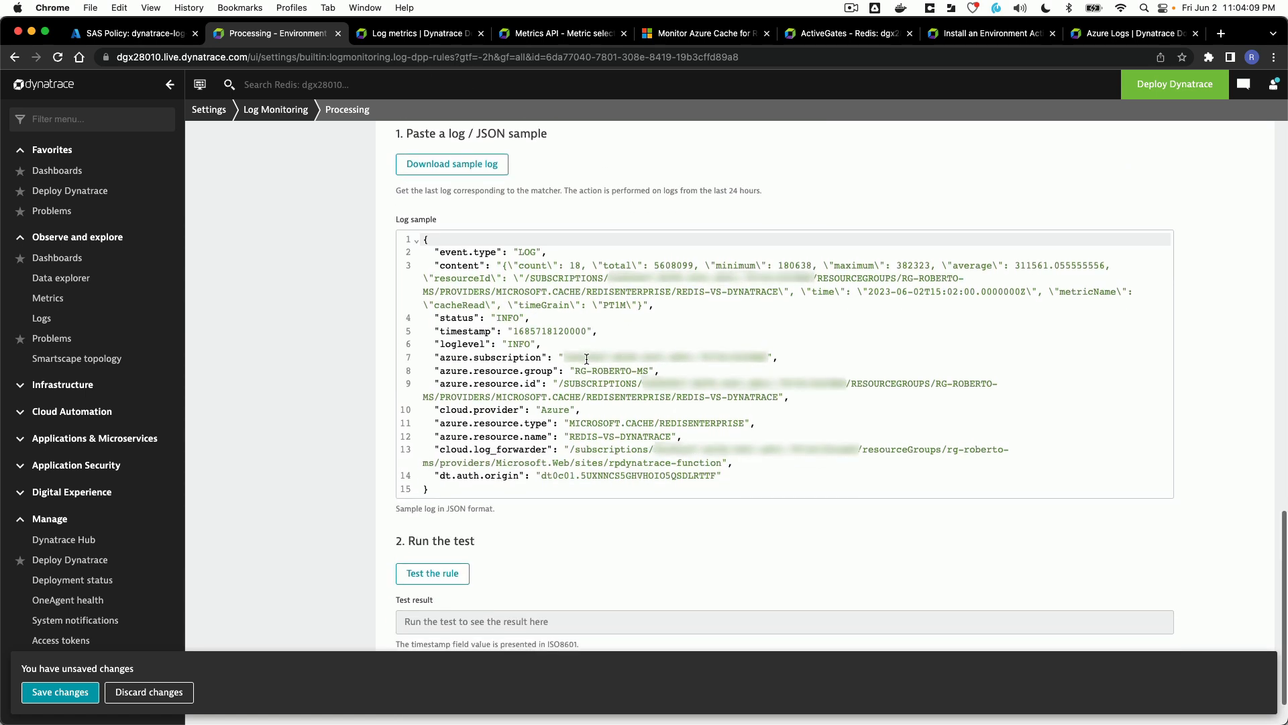
scroll(587, 359, down, 2)
click(433, 511)
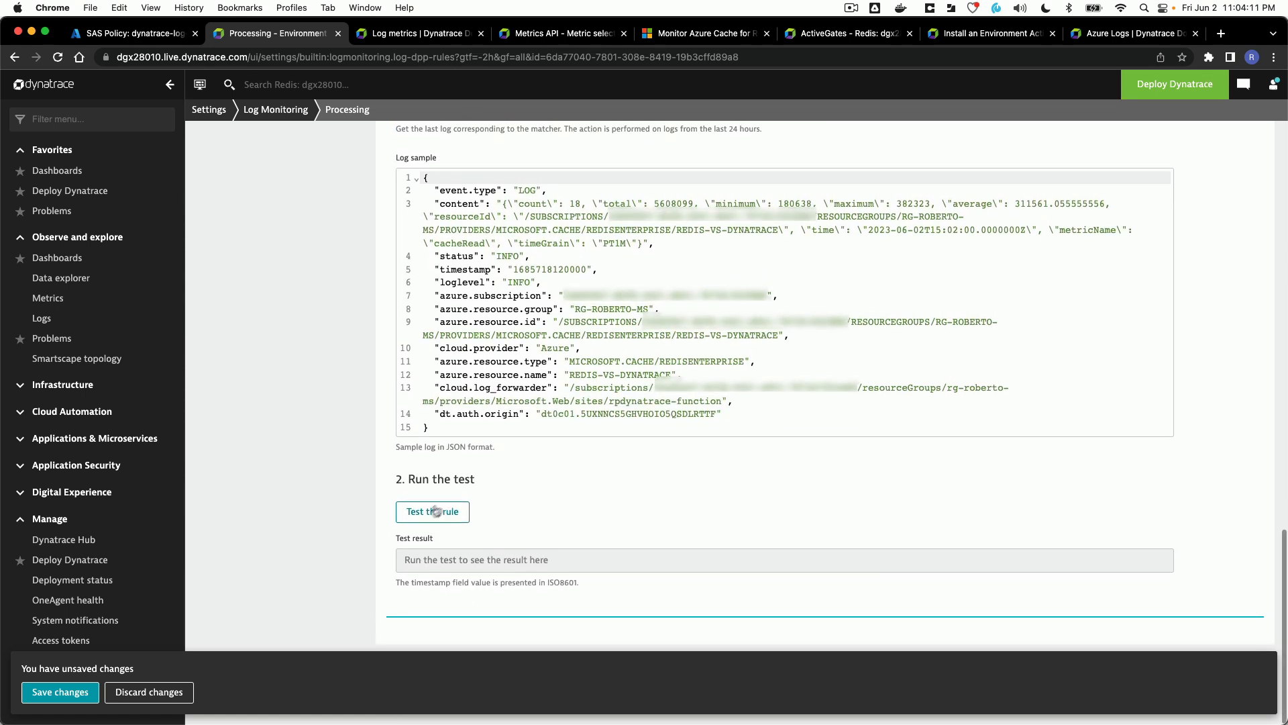
click(460, 517)
scroll(506, 497, down, 10)
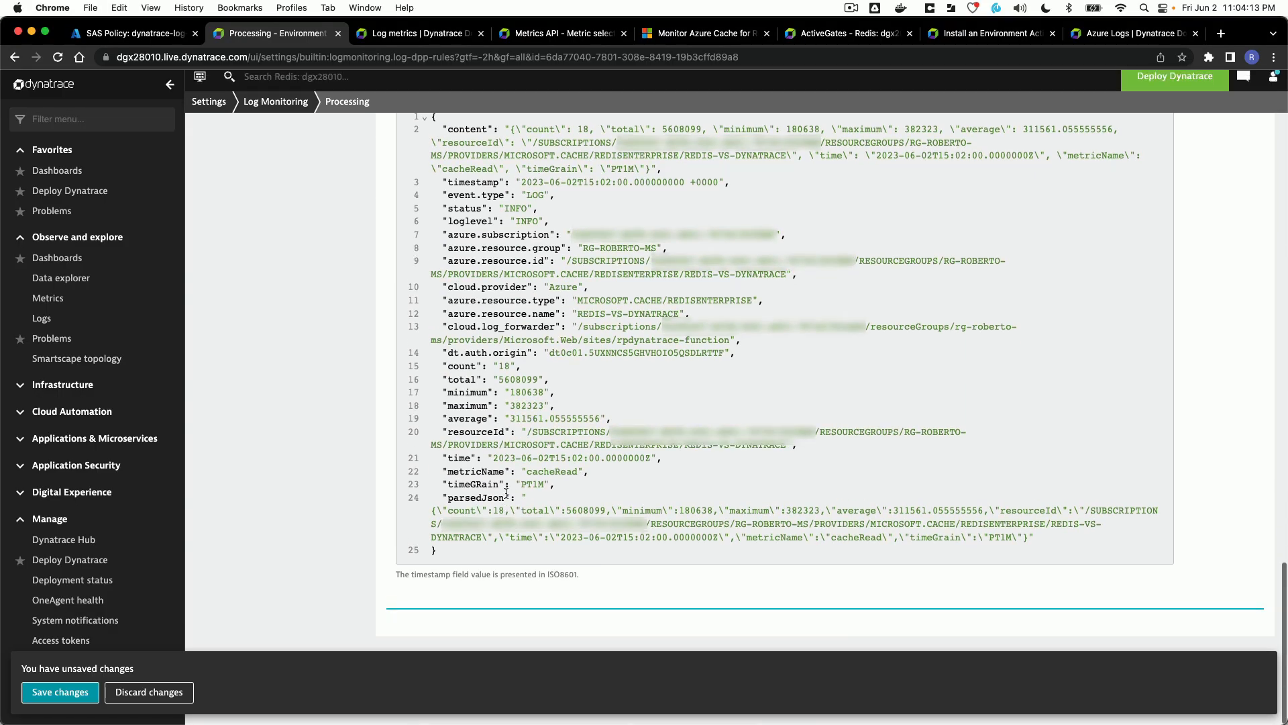
scroll(506, 493, up, 2)
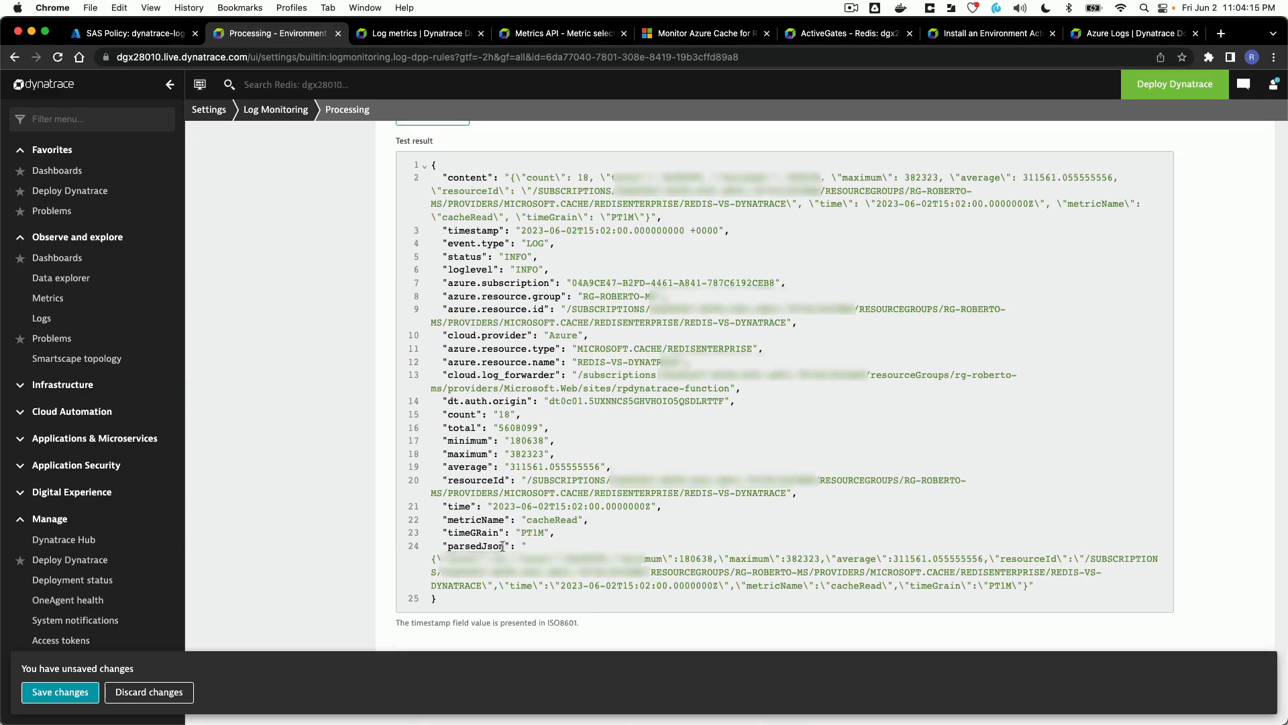
Step: Open the Metrics extraction page of Log Monitoring in the environment settings
click(73, 698)
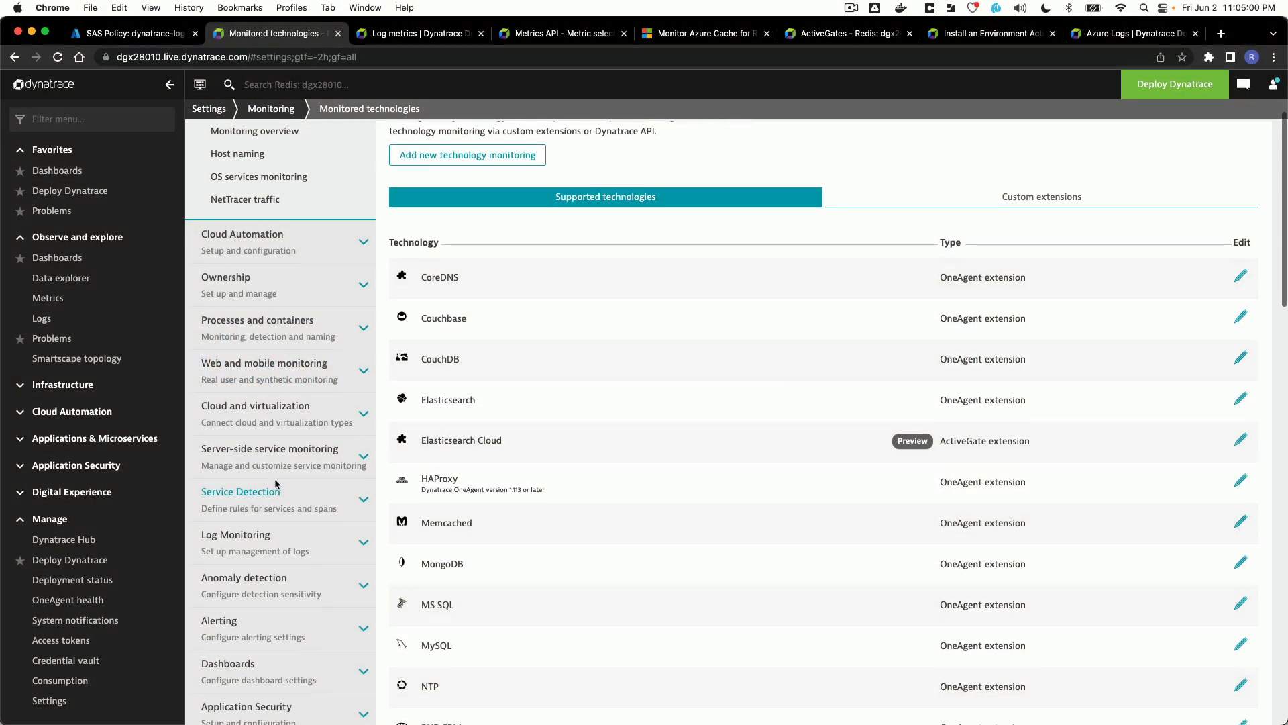
scroll(275, 483, down, 2)
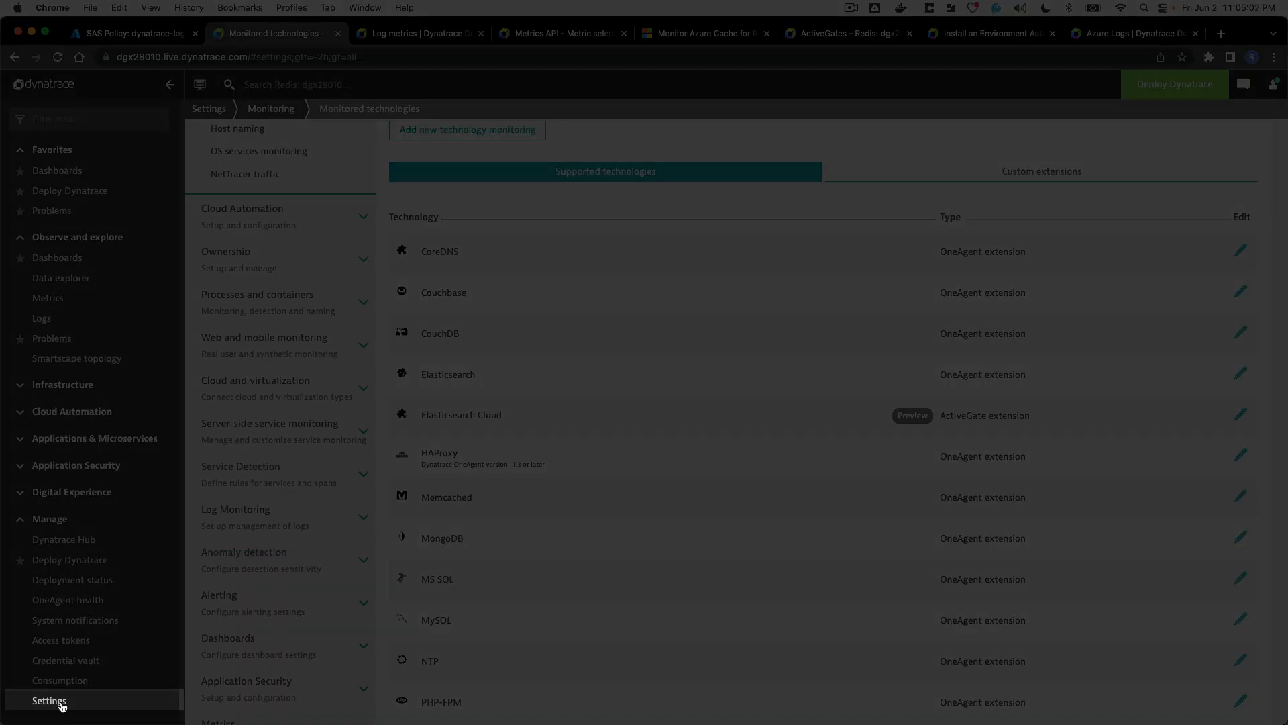
click(30, 700)
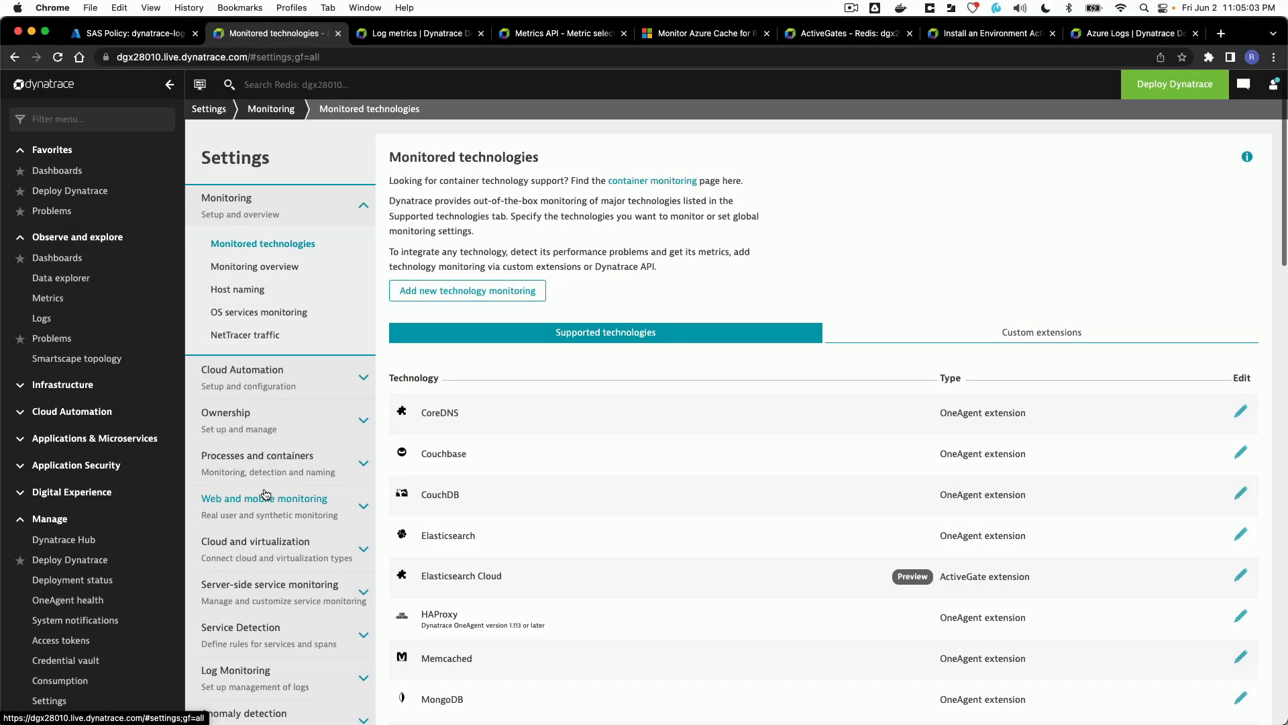
scroll(267, 497, down, 4)
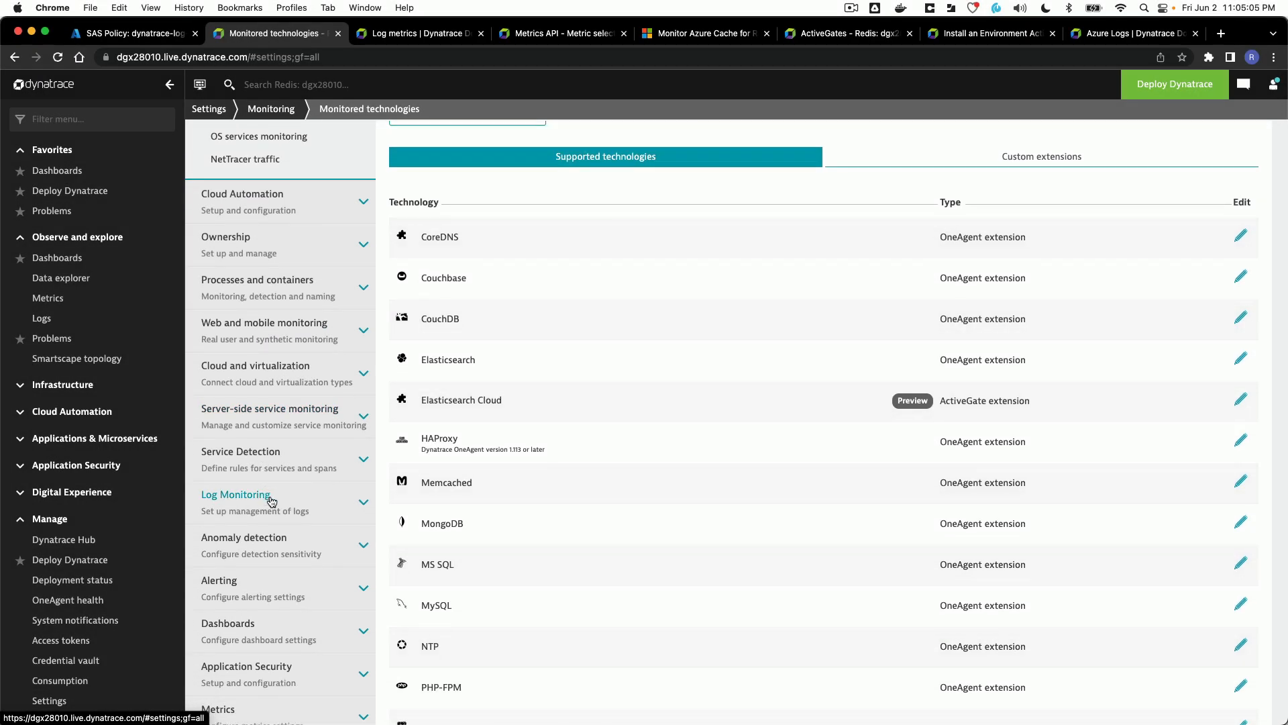
click(272, 500)
scroll(272, 502, down, 5)
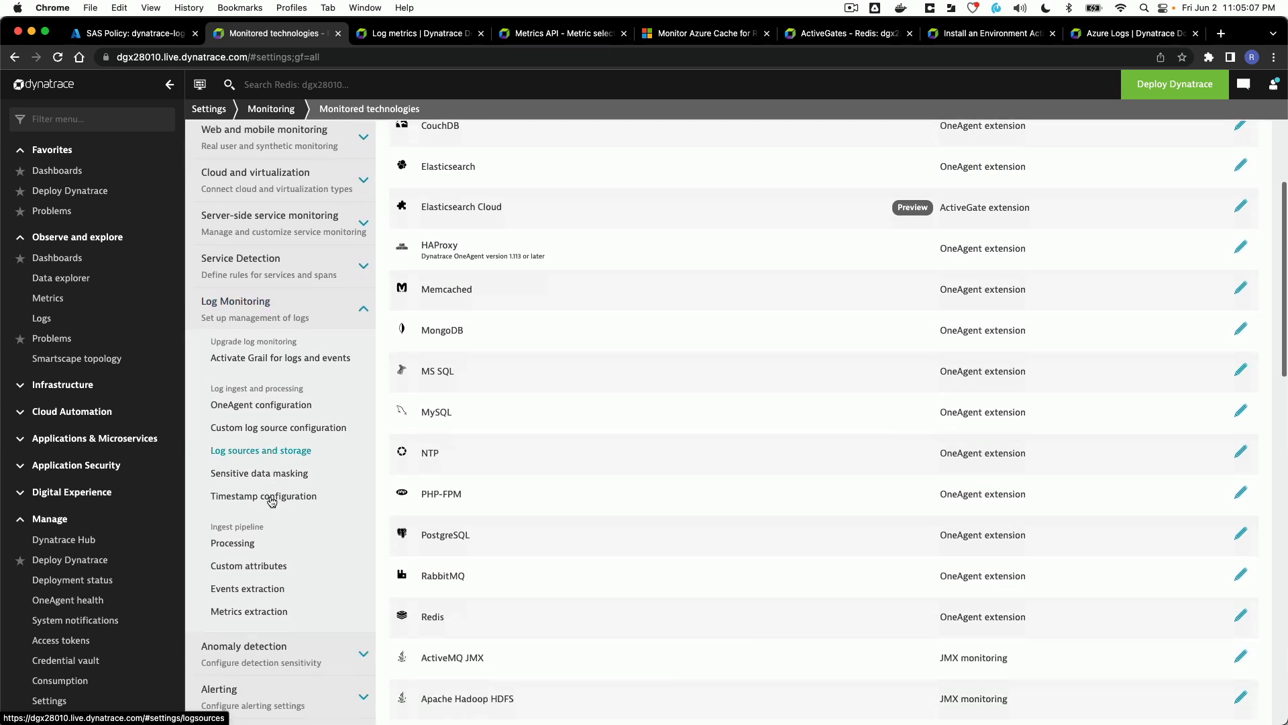
scroll(272, 502, down, 1)
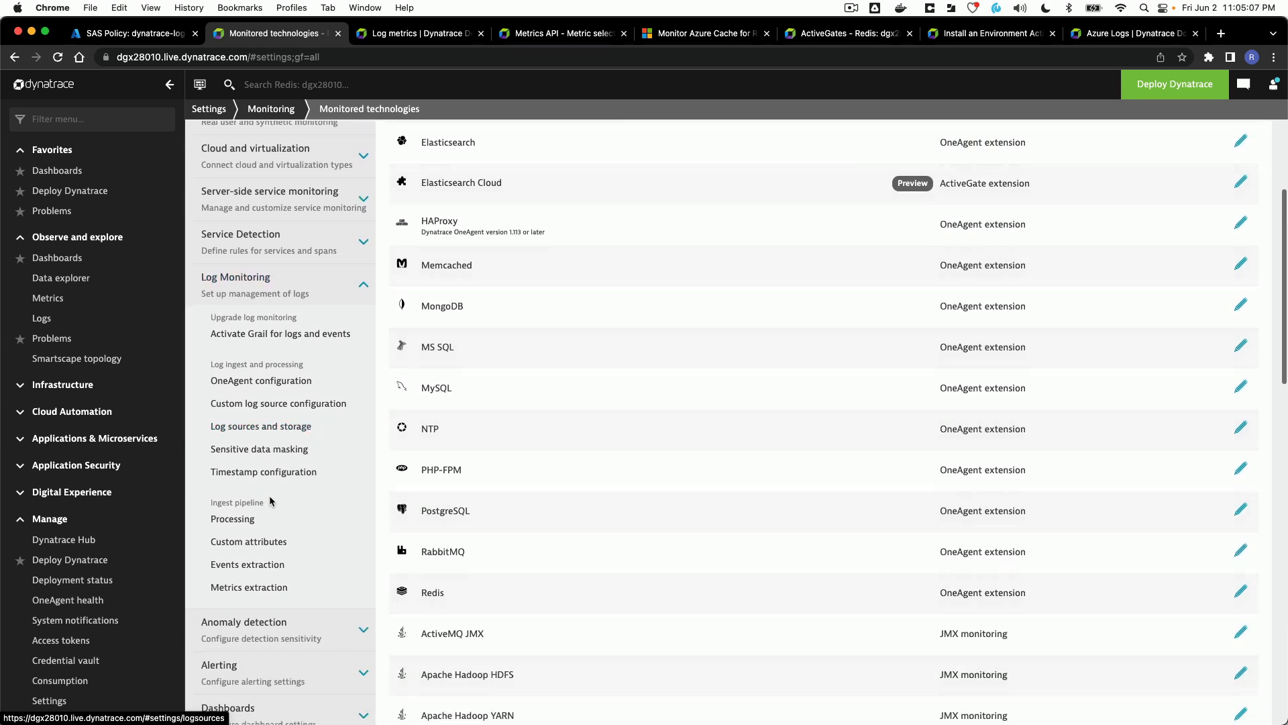
click(263, 588)
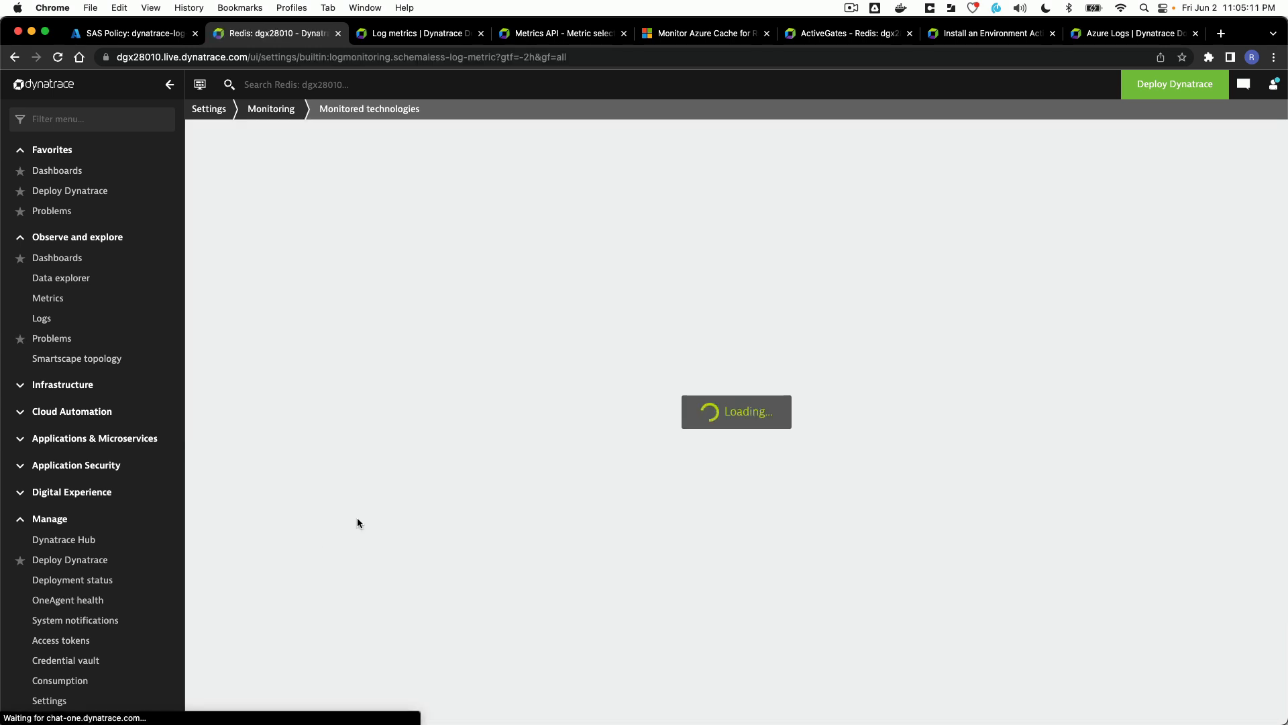
Step: Review the list of Redis log metrics, expand log.redisEnterprise.cacheRead.max and examine how its metric key is composed
scroll(509, 422, down, 2)
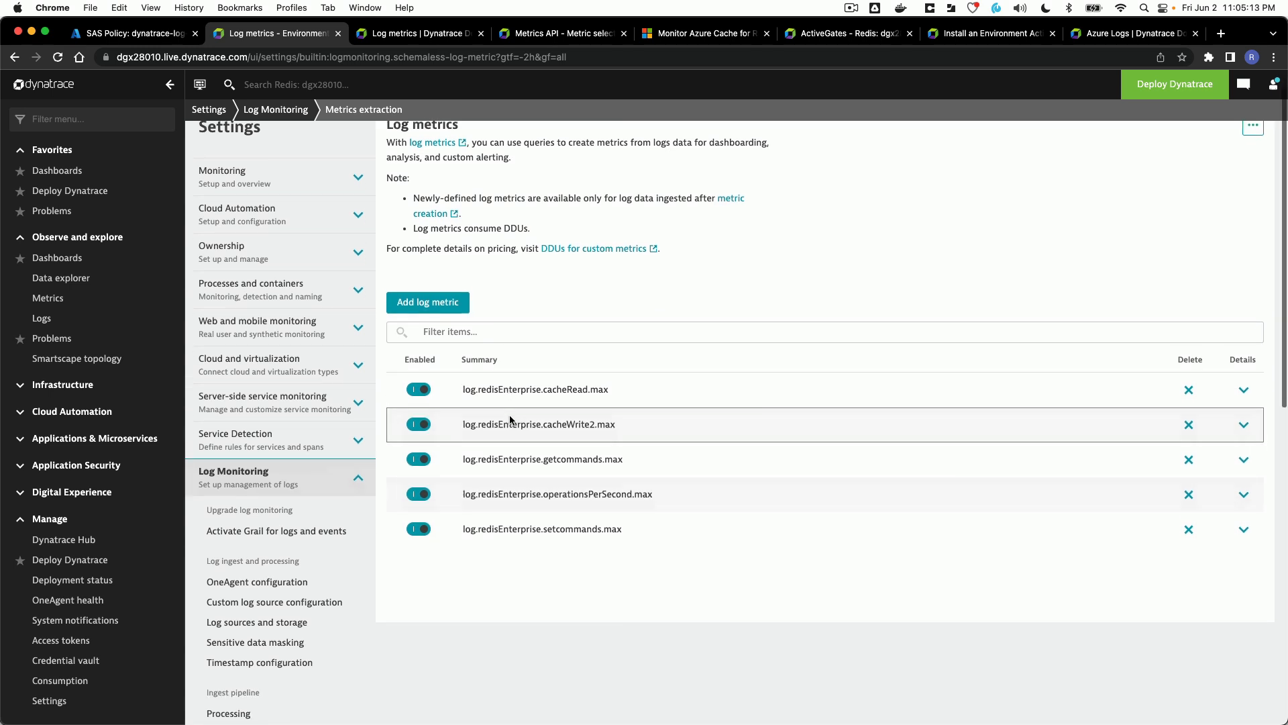
scroll(436, 294, down, 1)
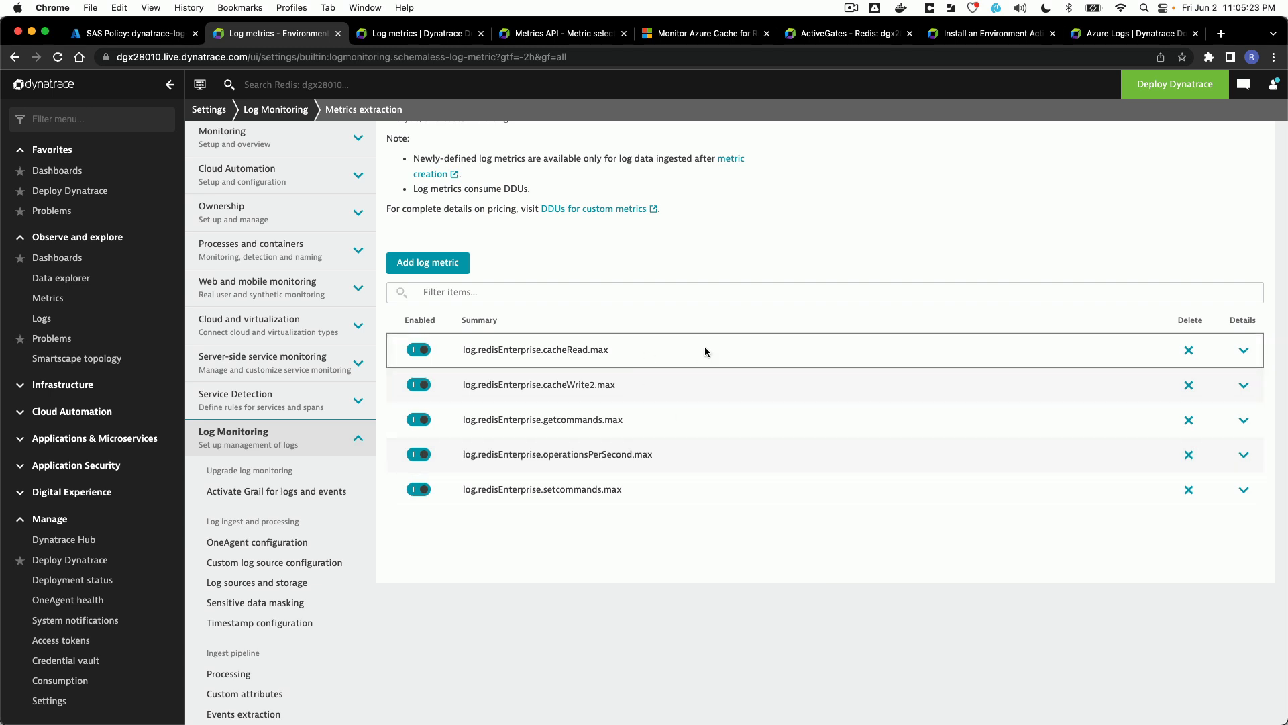
click(1244, 349)
scroll(871, 422, down, 5)
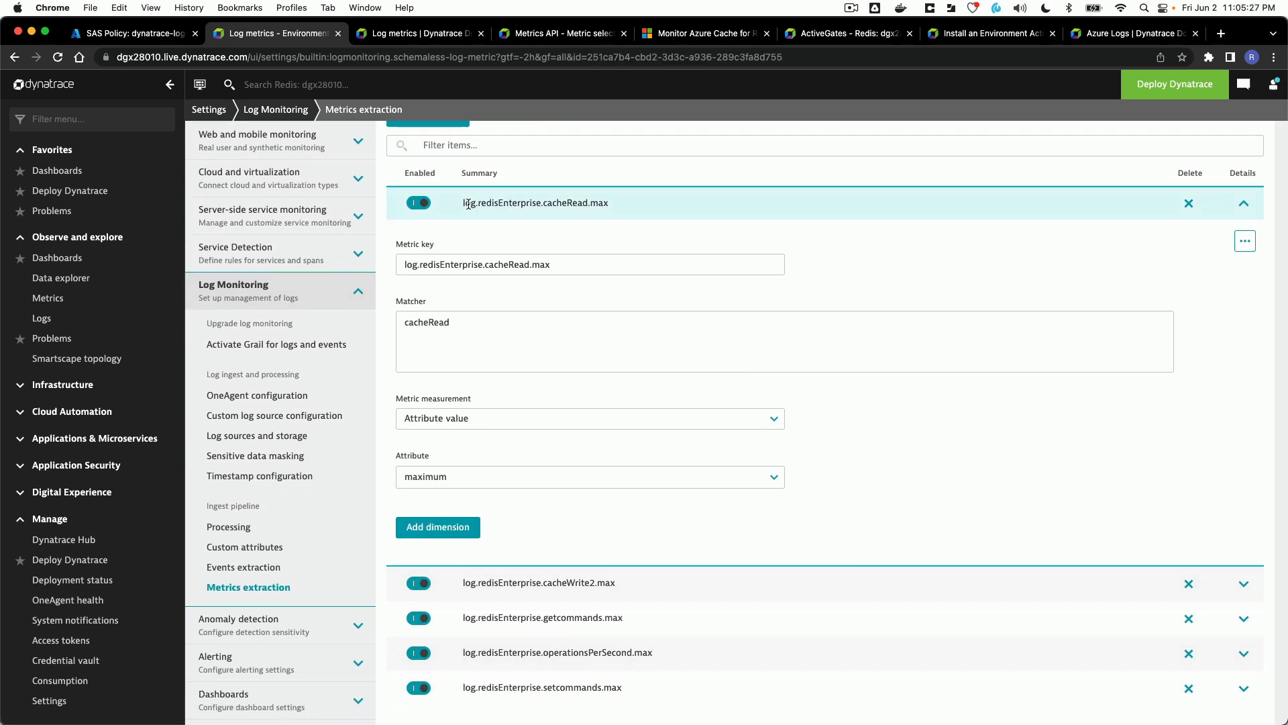
drag(478, 202, 544, 203)
click(549, 202)
drag(591, 203, 609, 203)
Step: Examine the cacheRead.max log metric's matcher, metric measurement options and attribute, and collapse its details
click(500, 340)
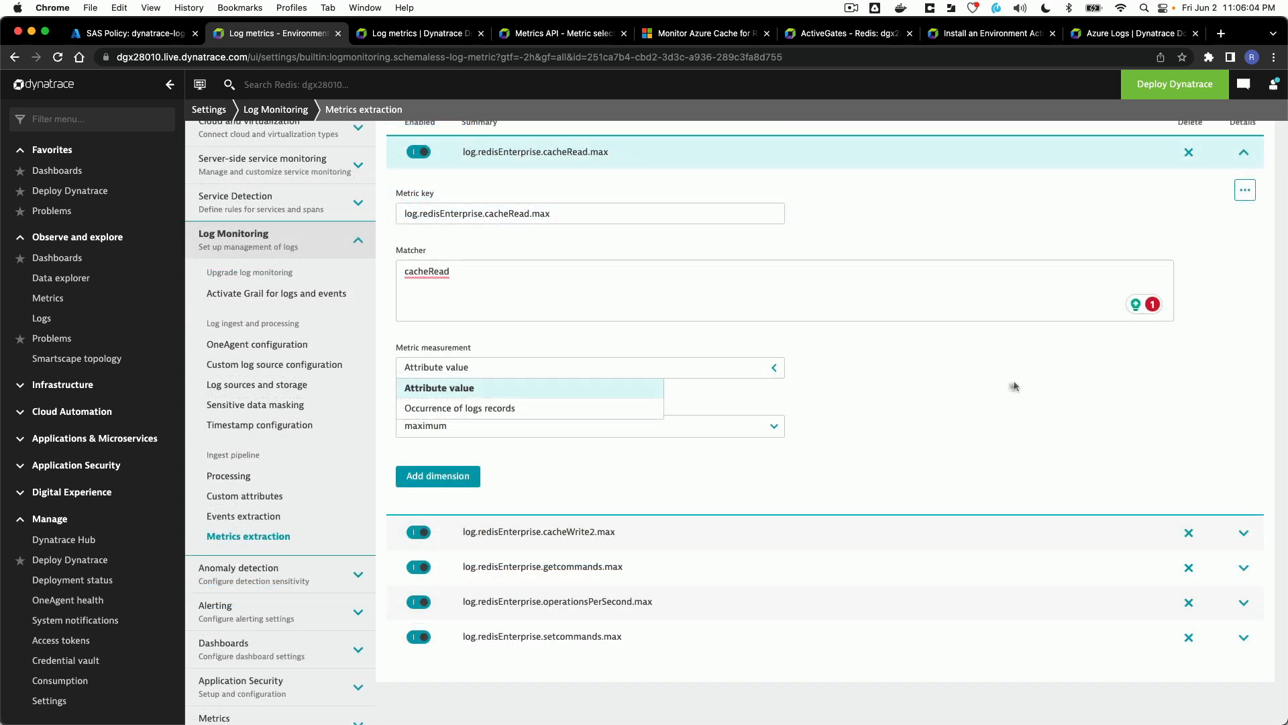
click(739, 432)
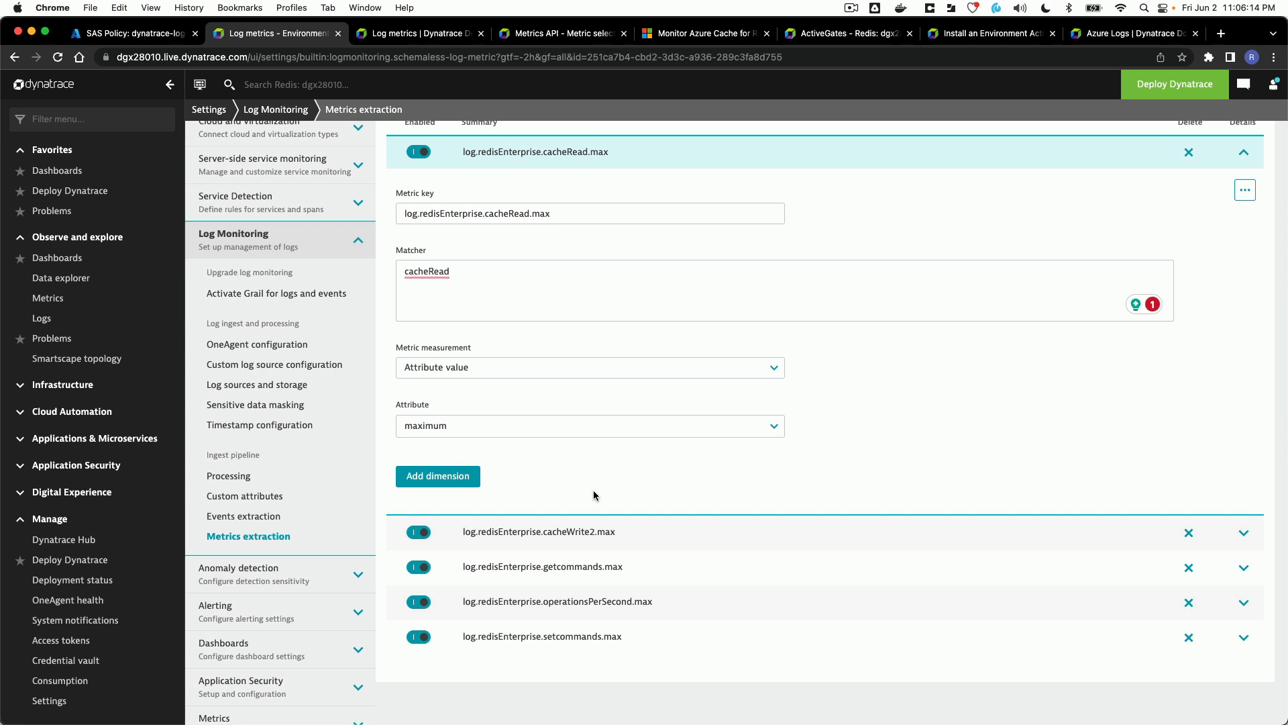
scroll(624, 480, up, 1)
scroll(628, 477, up, 3)
click(592, 287)
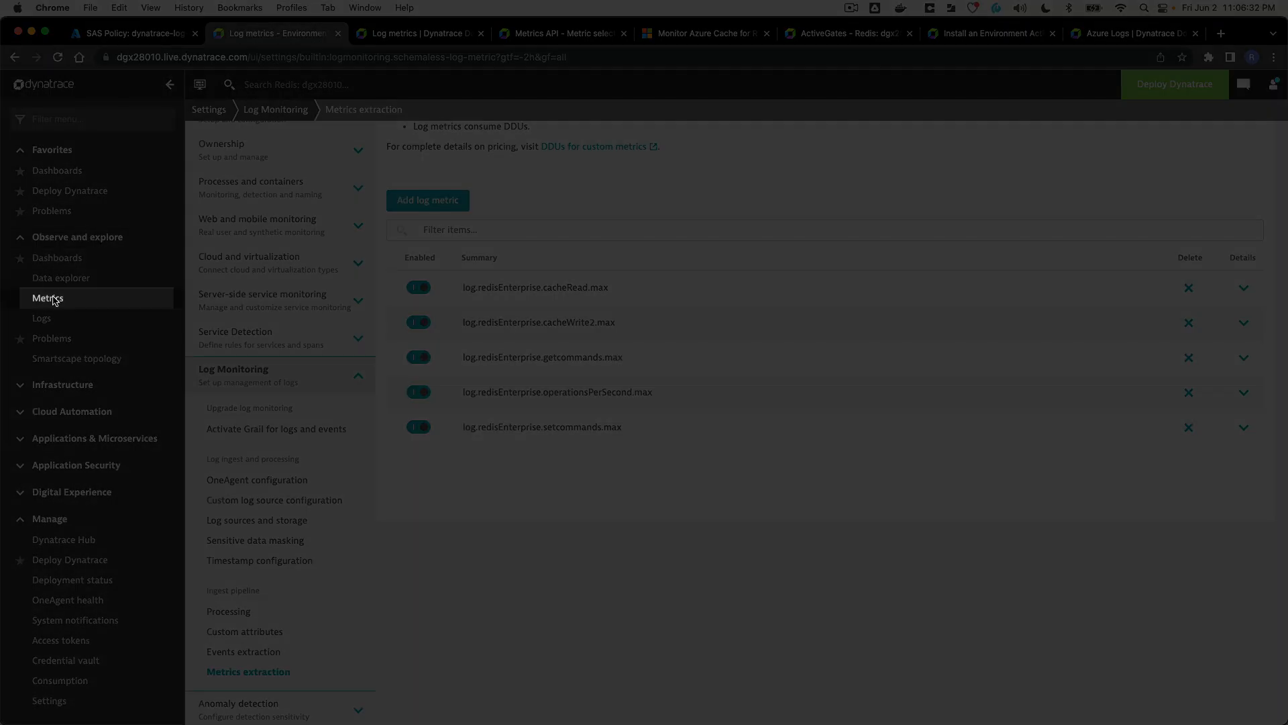
Step: Open the Metrics browser and filter the metrics by the text redisEnterprise
click(55, 300)
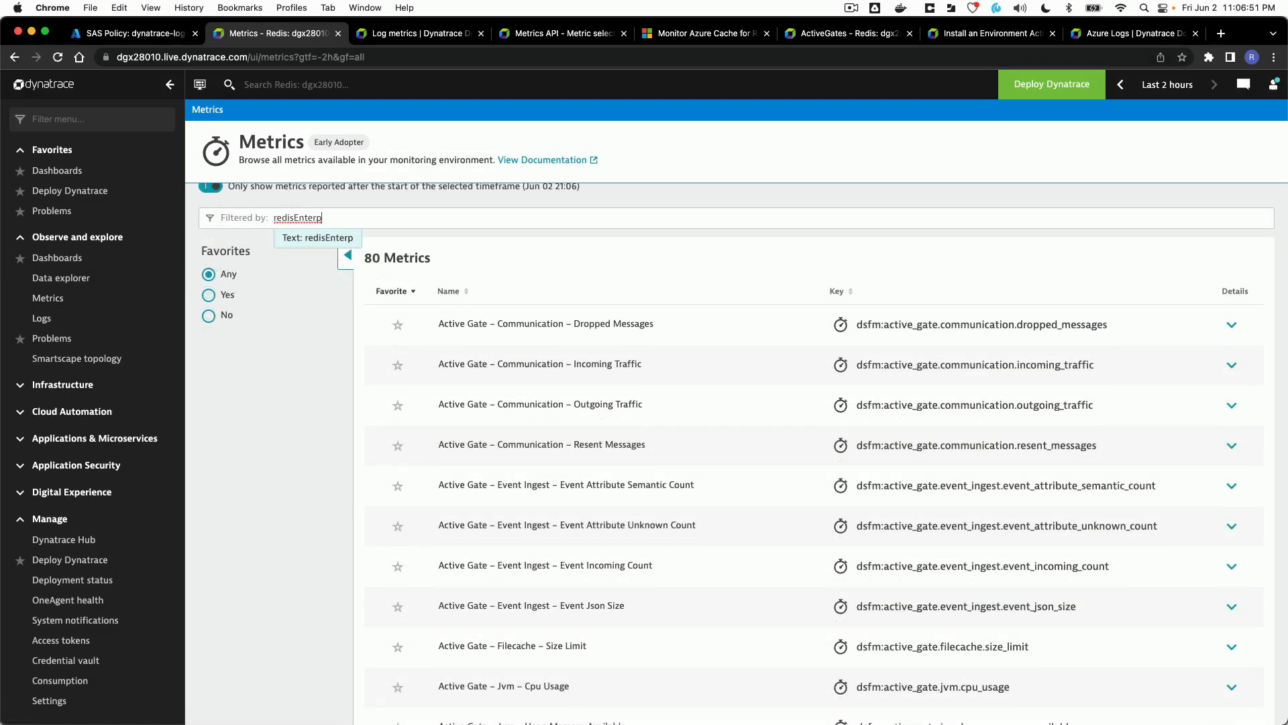
text(rise)
key(Return)
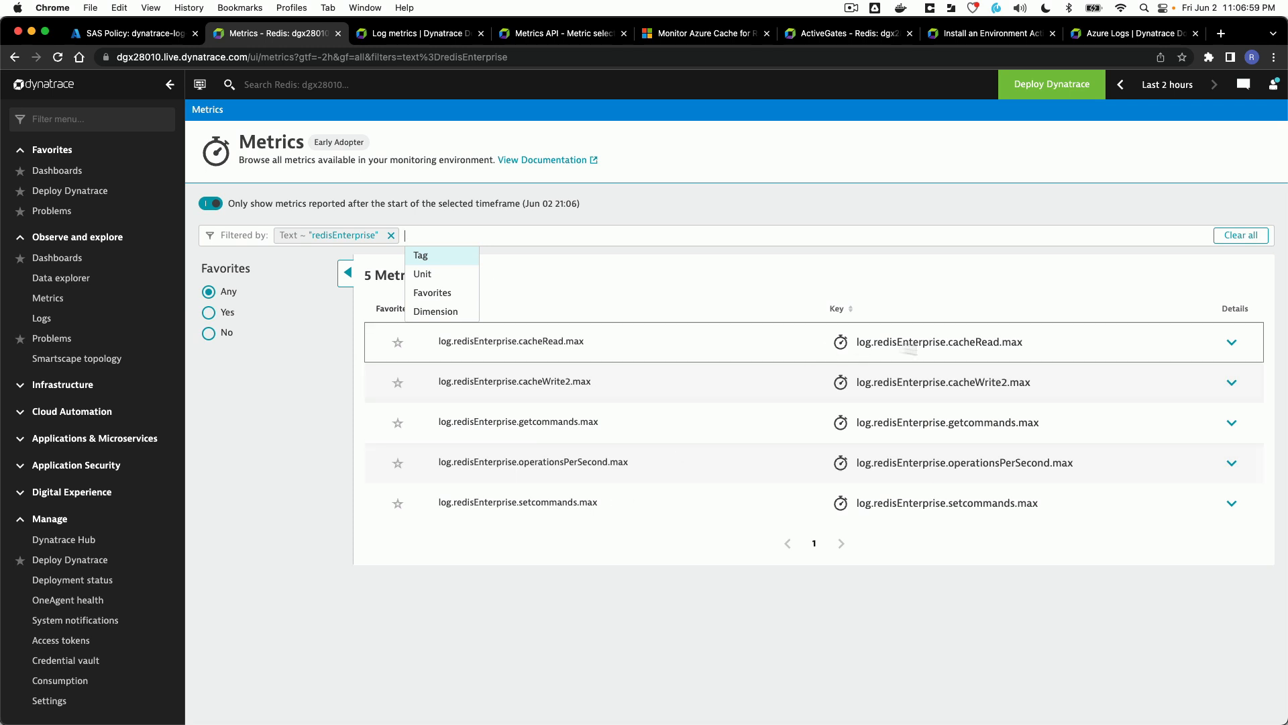
Step: Expand log.redisEnterprise.cacheRead.max, check its details and unit, and open its metadata settings to examine the Unit setting
click(1232, 342)
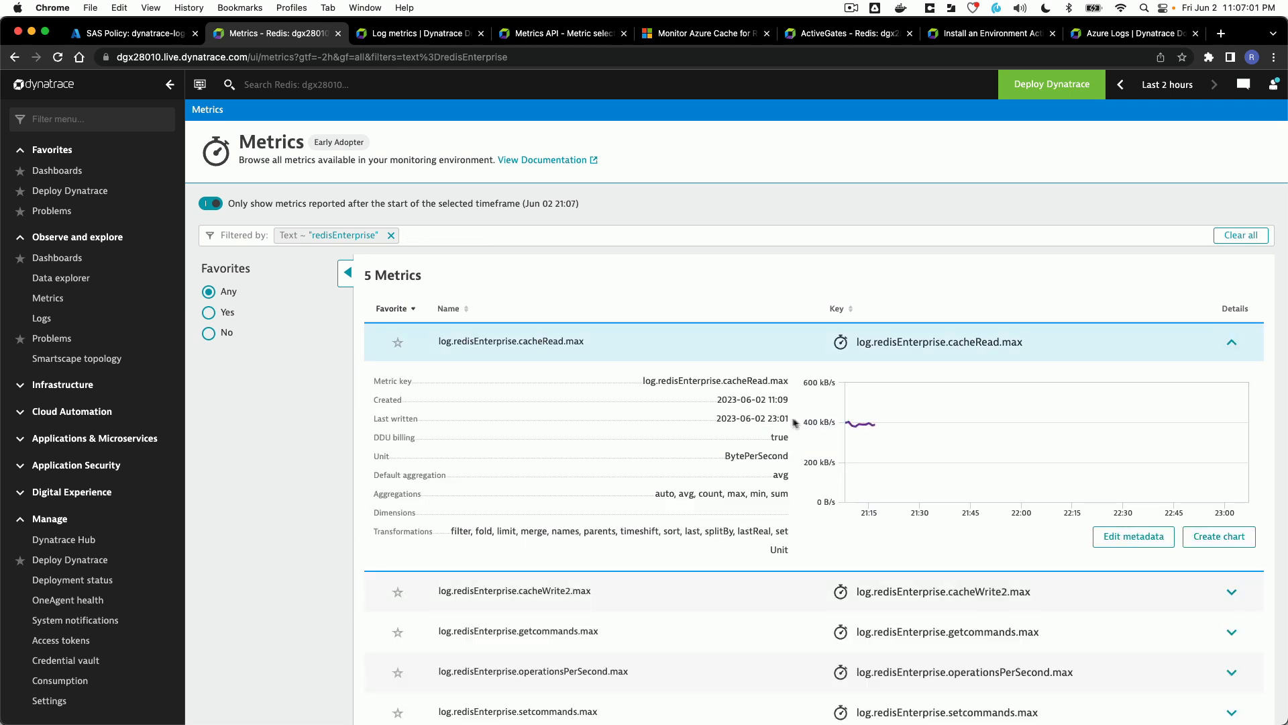
scroll(745, 390, down, 1)
double_click(745, 390)
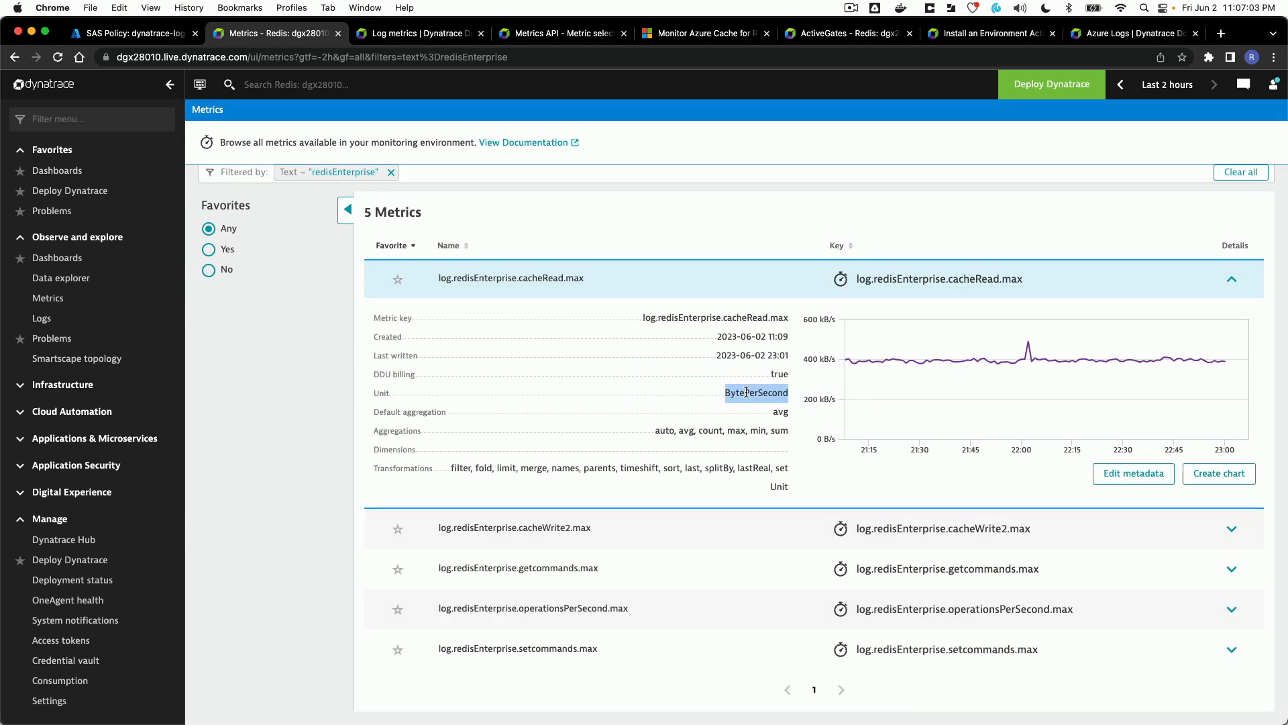
click(1134, 473)
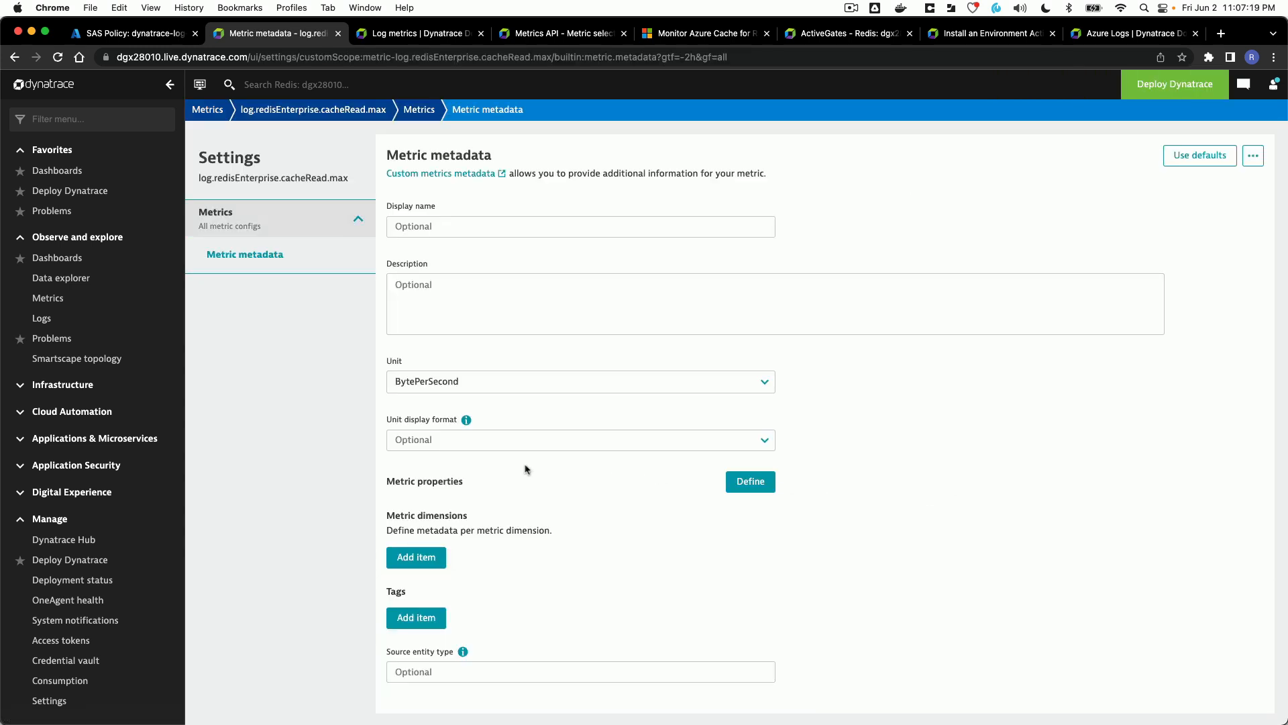
click(392, 369)
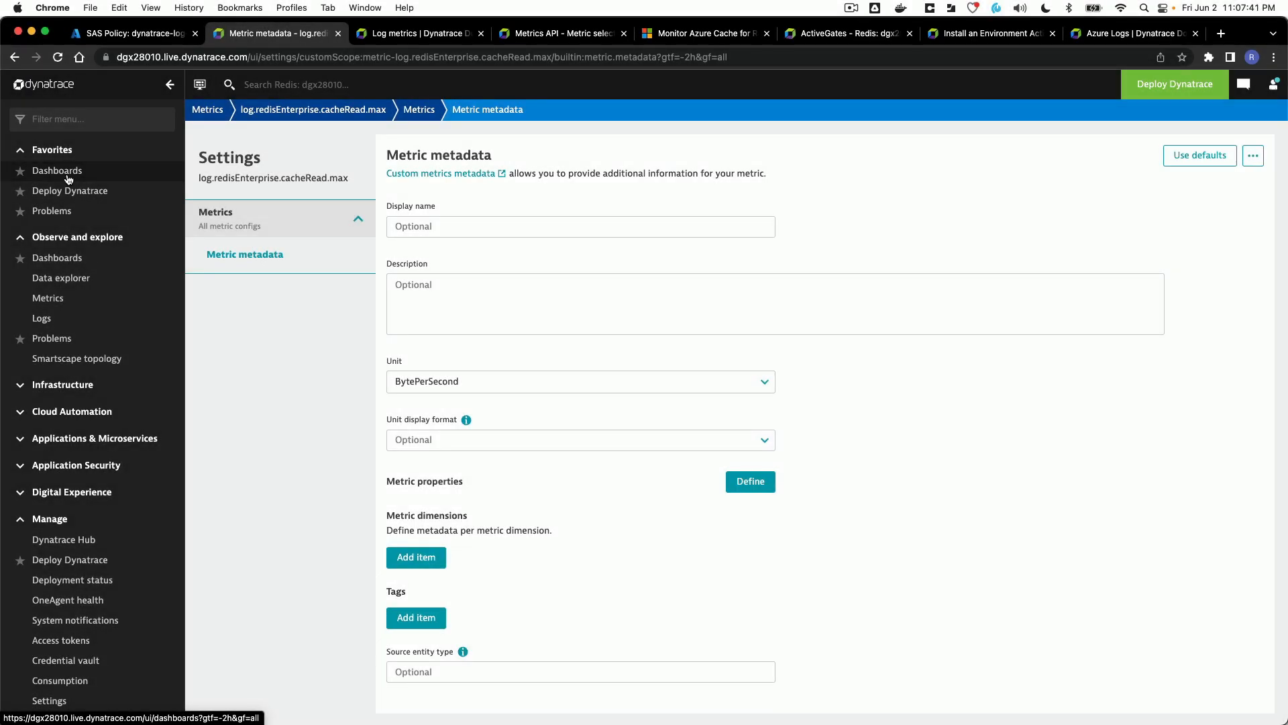
Step: Open the Azure dashboard for editing and select the ACRE Reads Throughput tile
click(68, 179)
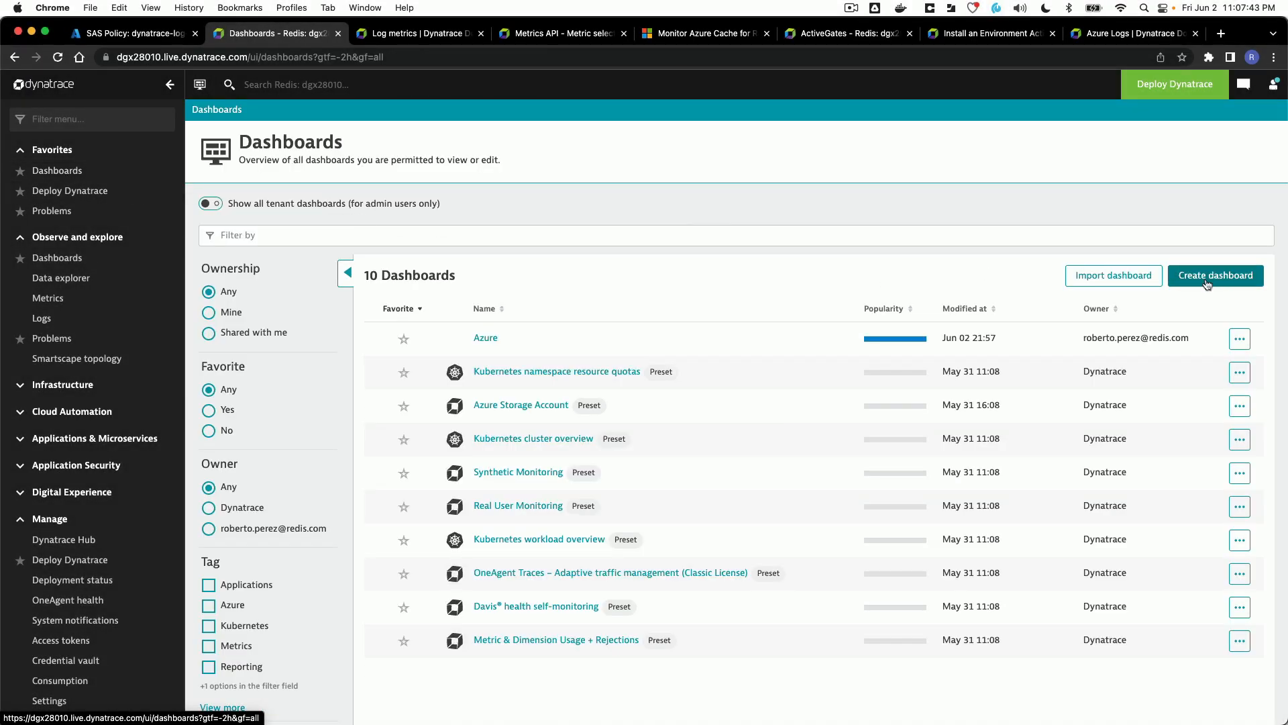
click(487, 340)
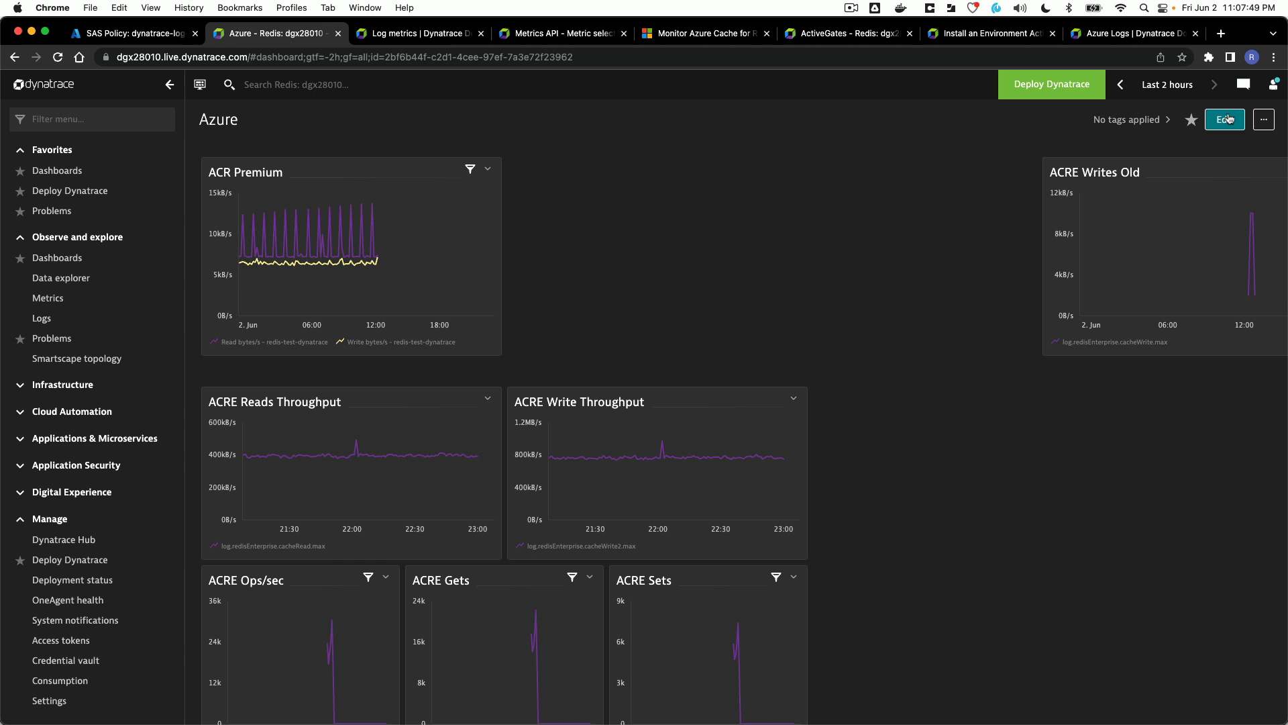
click(1225, 119)
scroll(982, 298, down, 1)
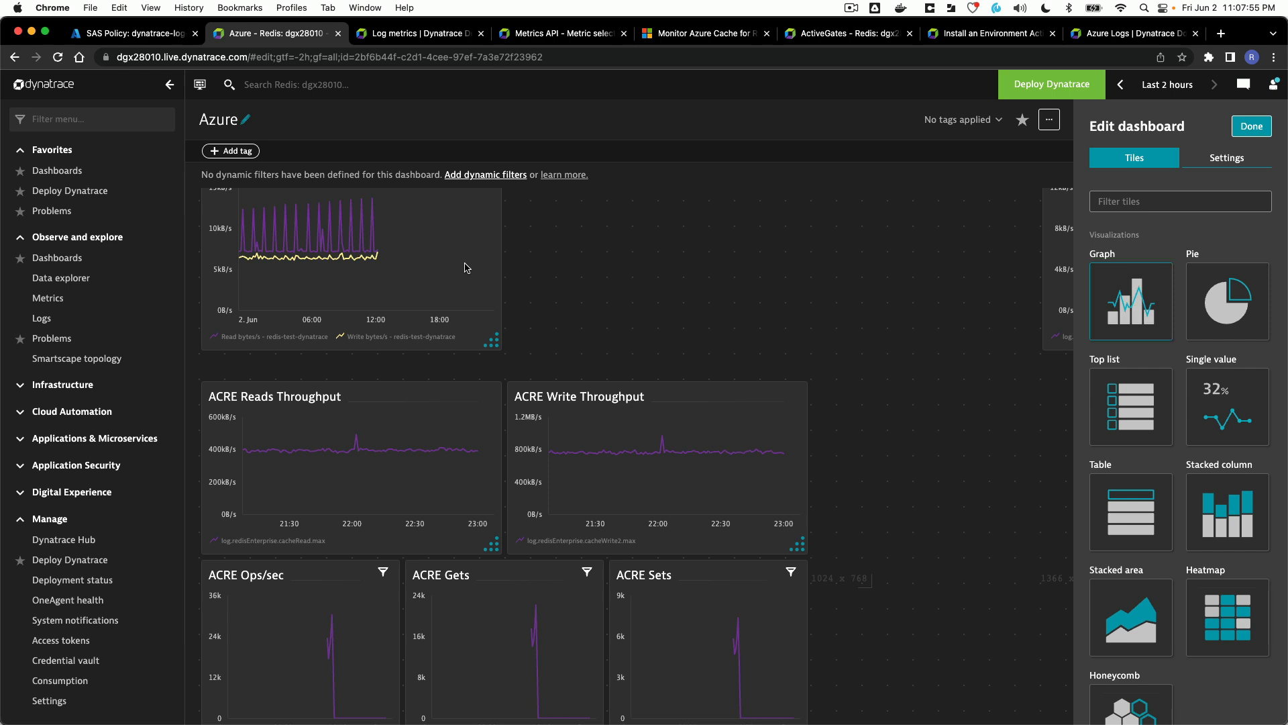
scroll(502, 268, down, 1)
scroll(470, 412, down, 1)
click(421, 408)
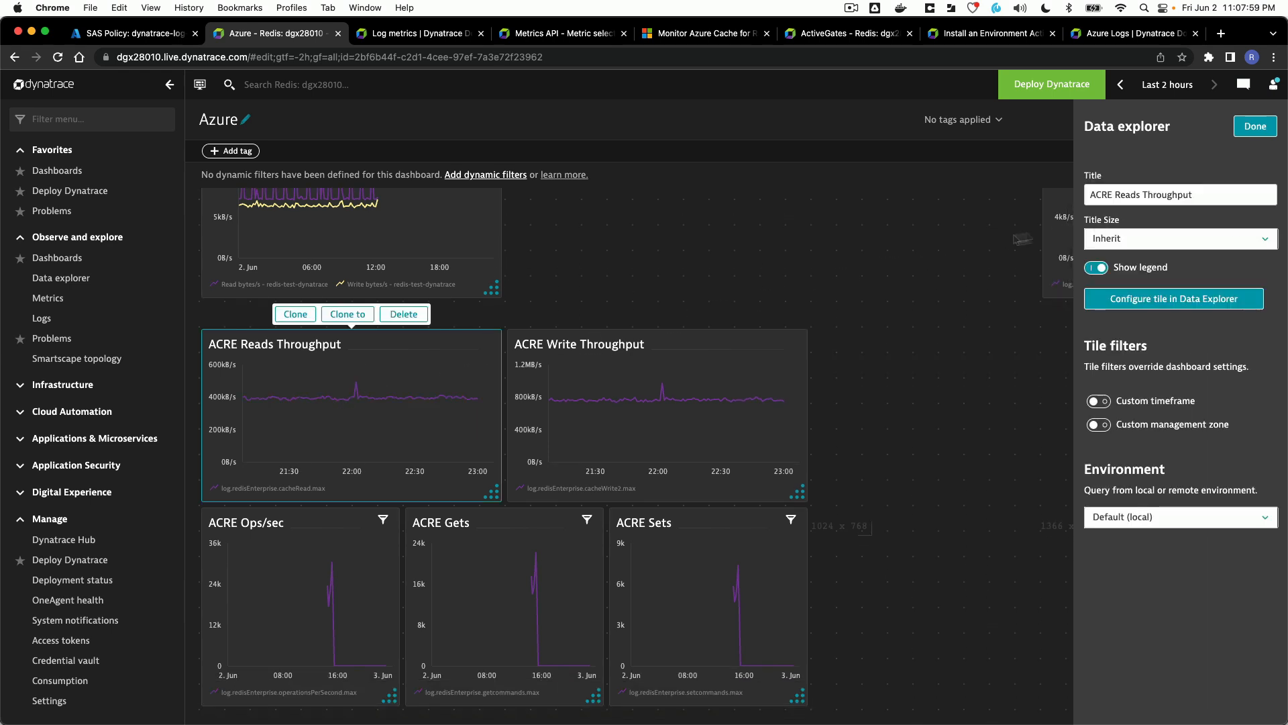
Step: Open the ACRE Reads Throughput tile in Data explorer and examine each part of its log.redisEnterprise.cacheRead.max query
click(1205, 190)
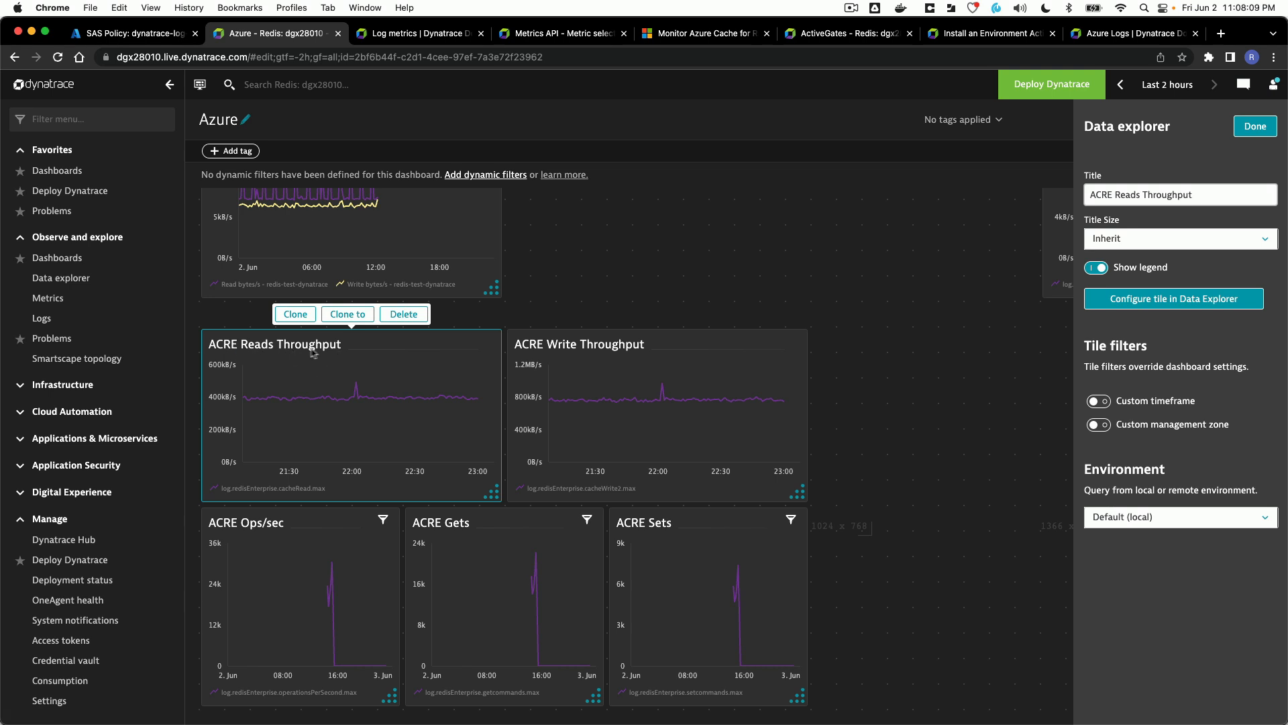
click(1173, 299)
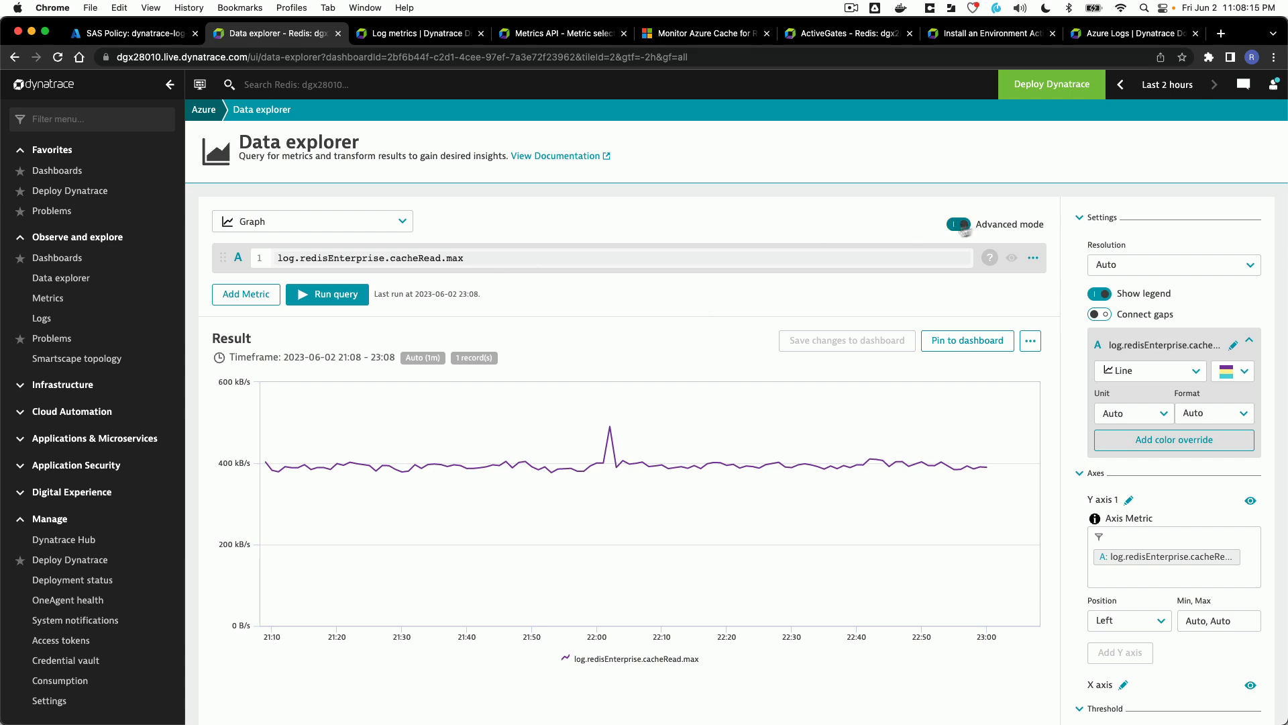
click(536, 262)
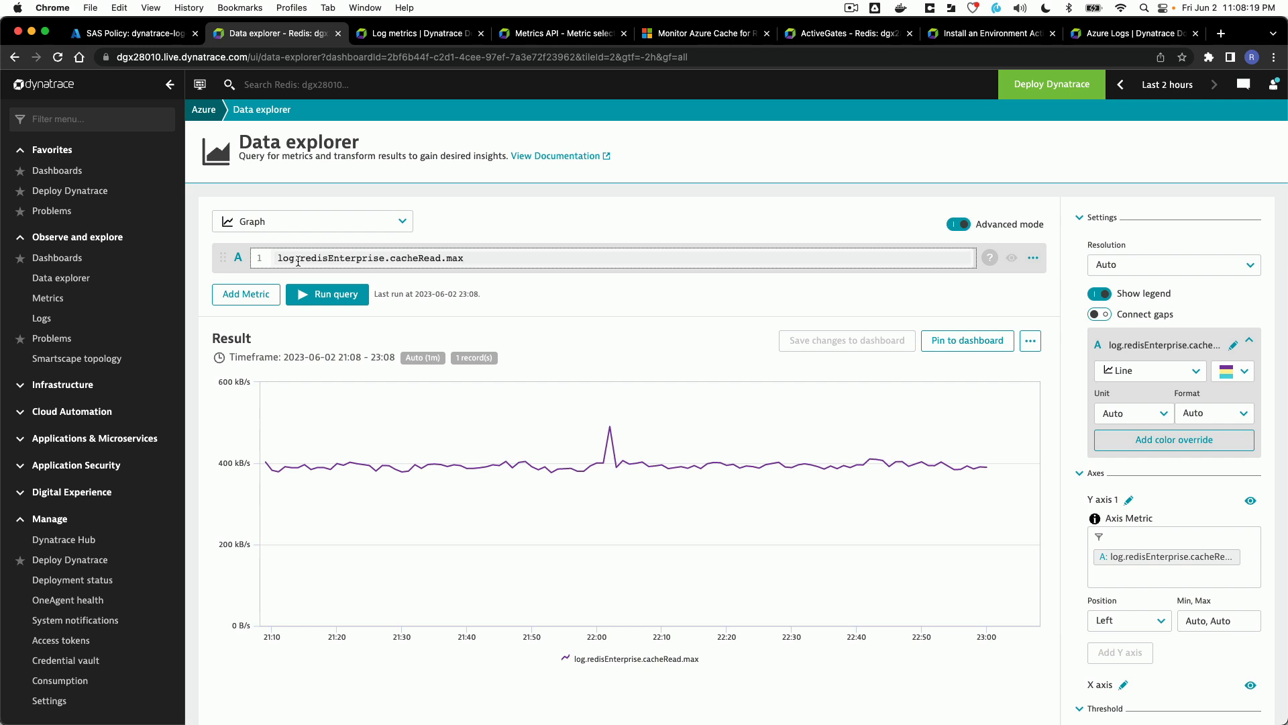
double_click(357, 259)
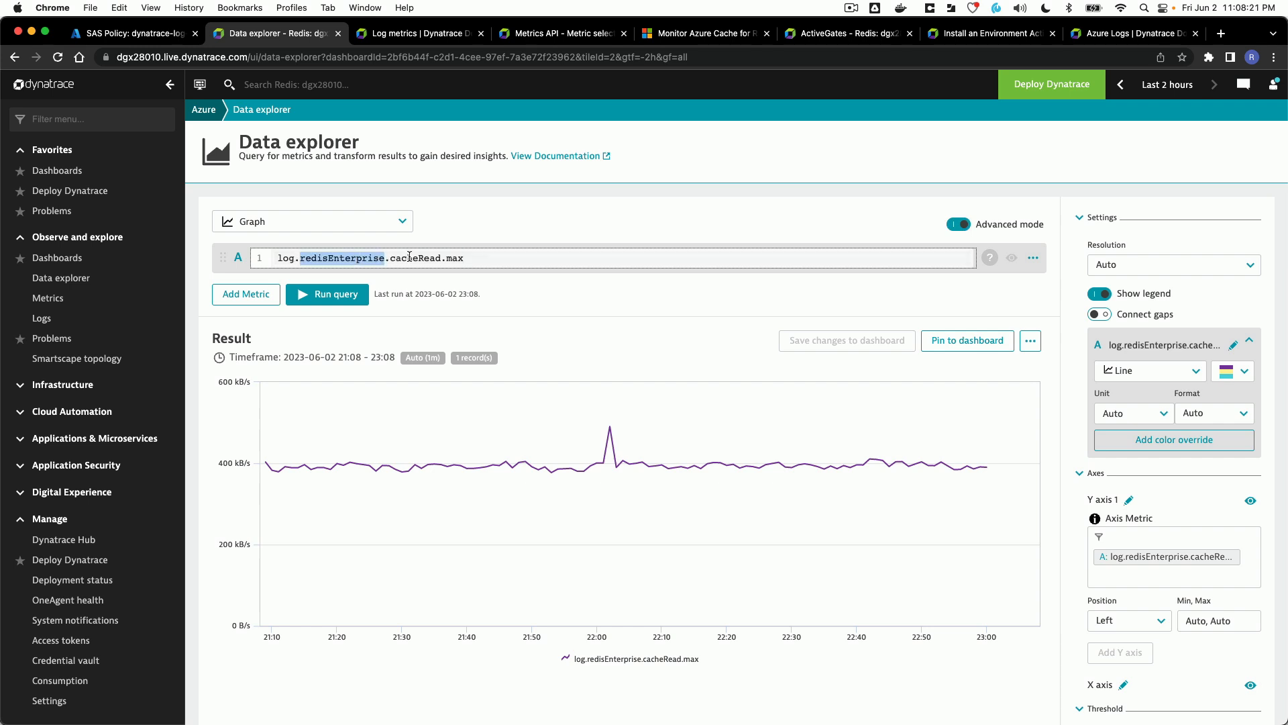
click(410, 259)
double_click(409, 259)
click(481, 258)
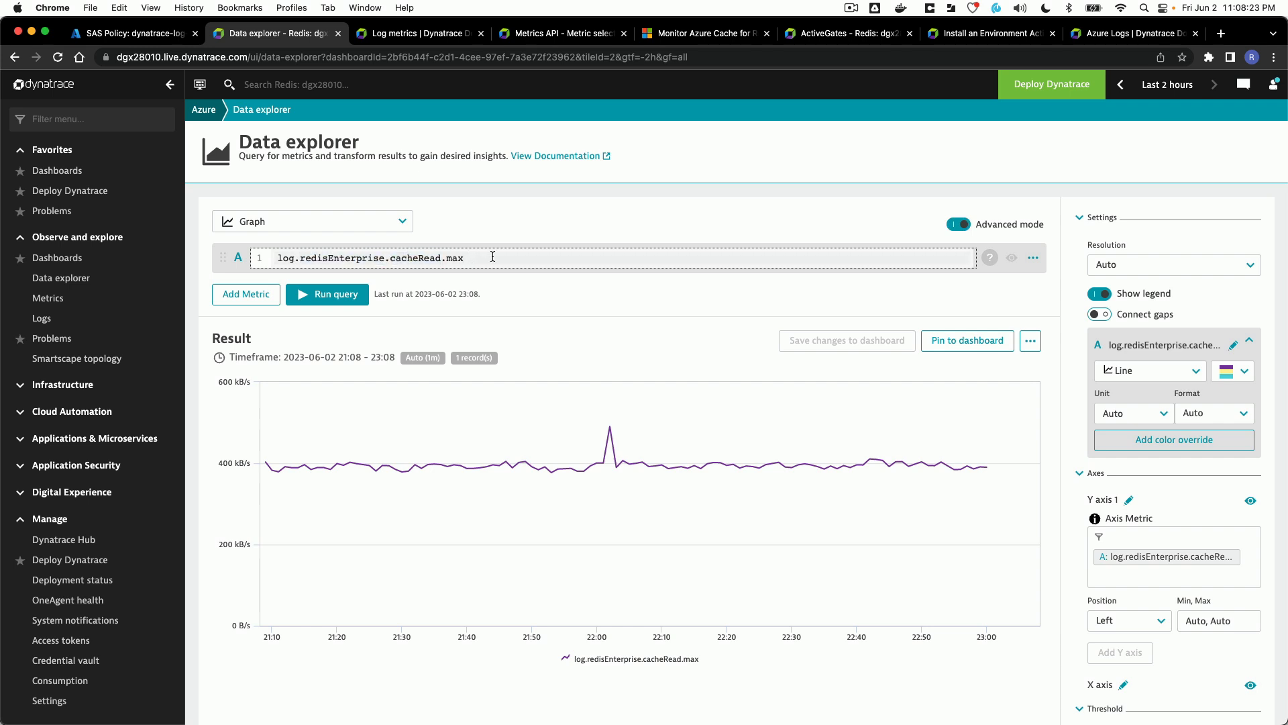
double_click(415, 258)
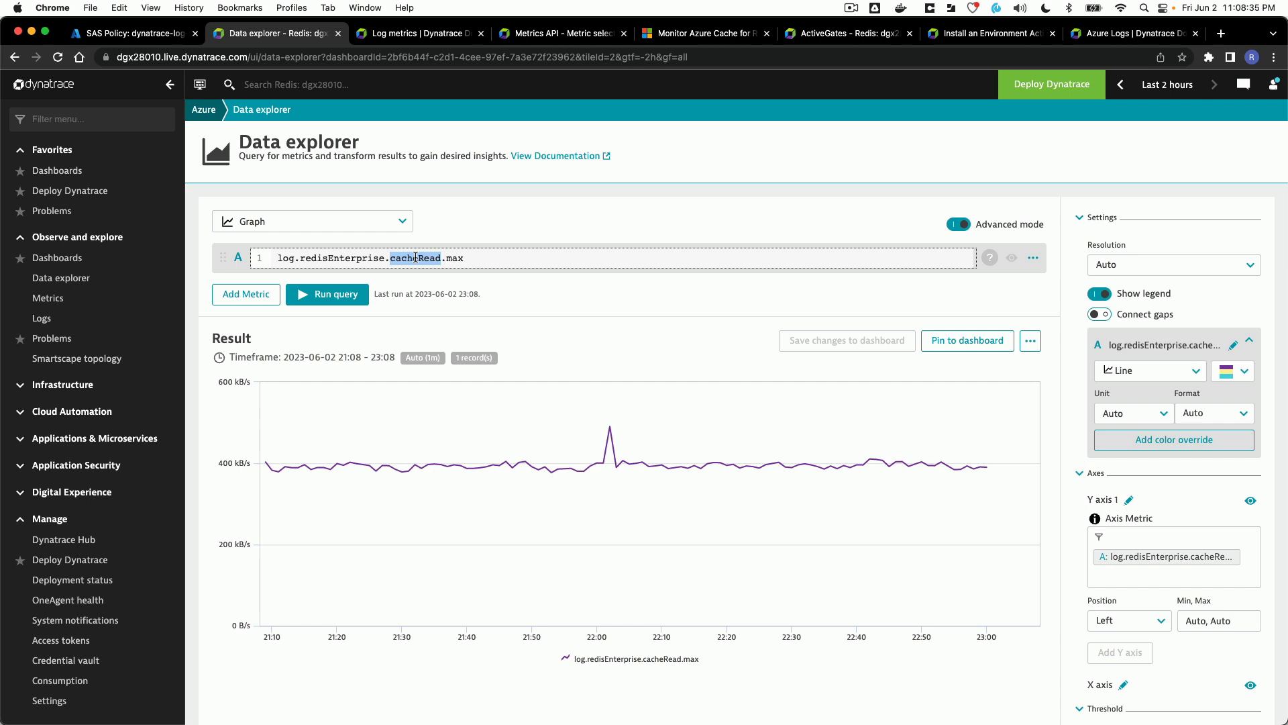
click(415, 257)
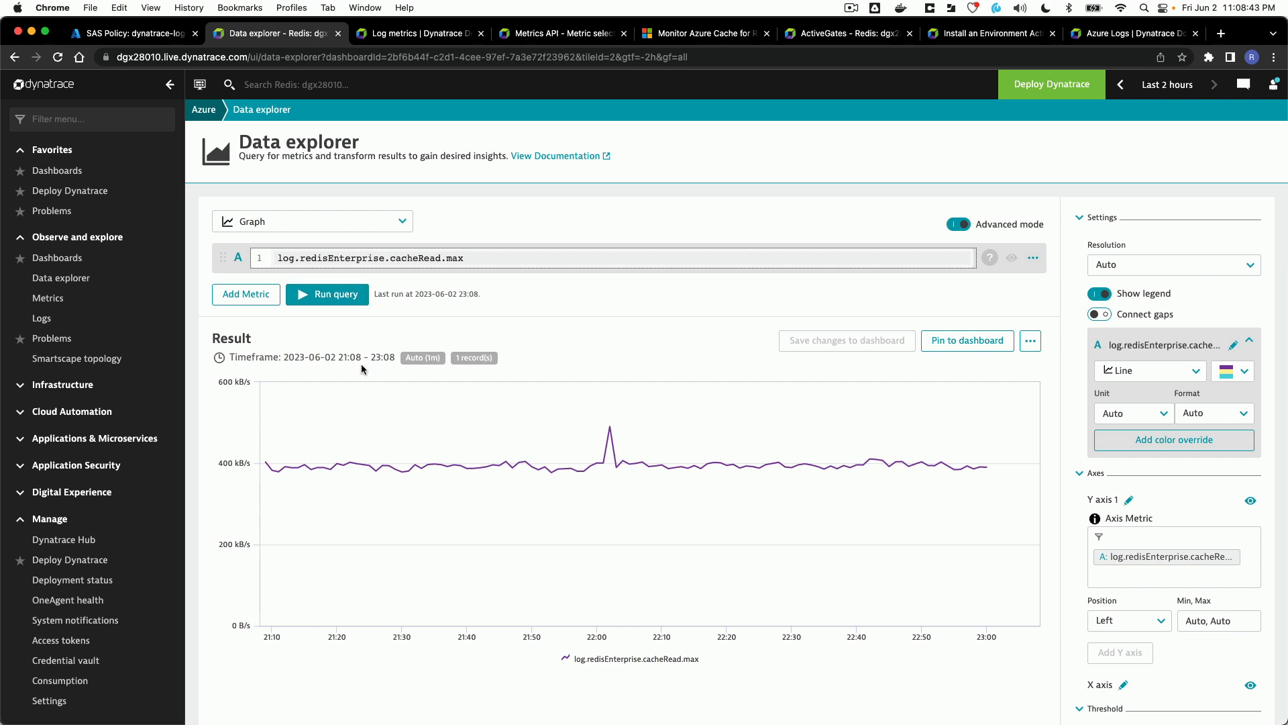
Step: Examine the options for running the cacheRead query and saving its chart to the dashboard
click(784, 345)
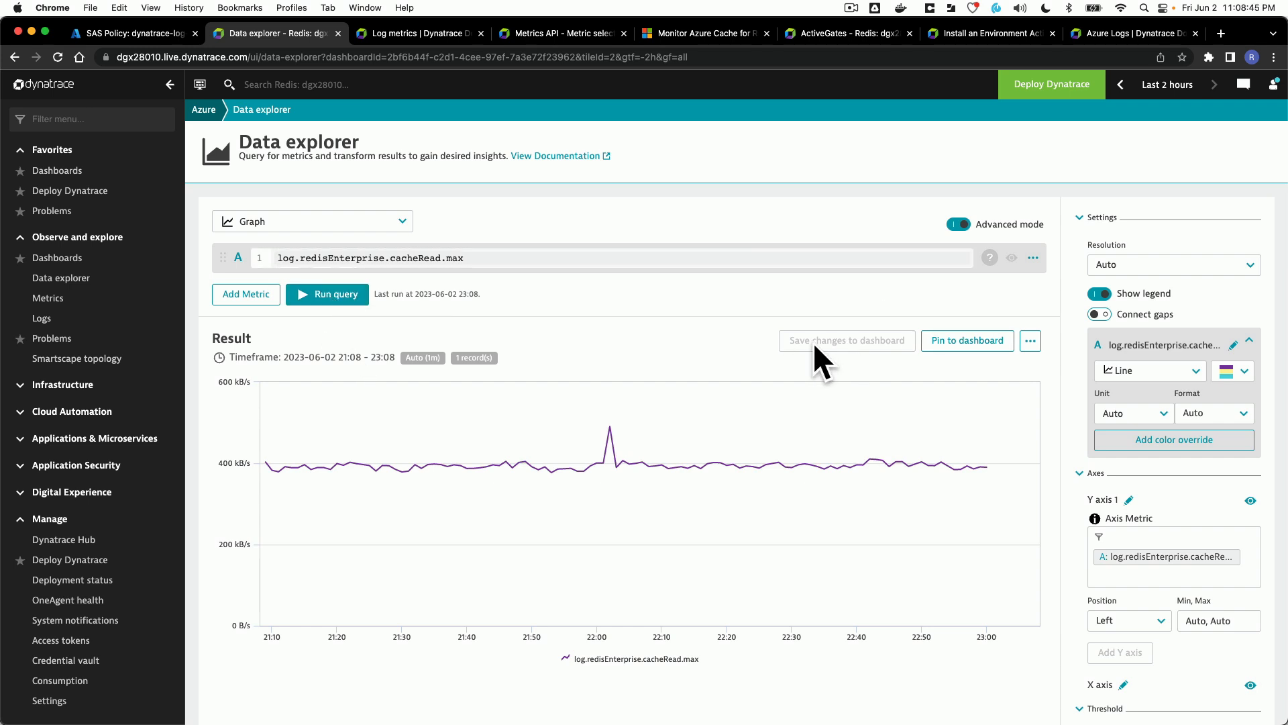
click(351, 300)
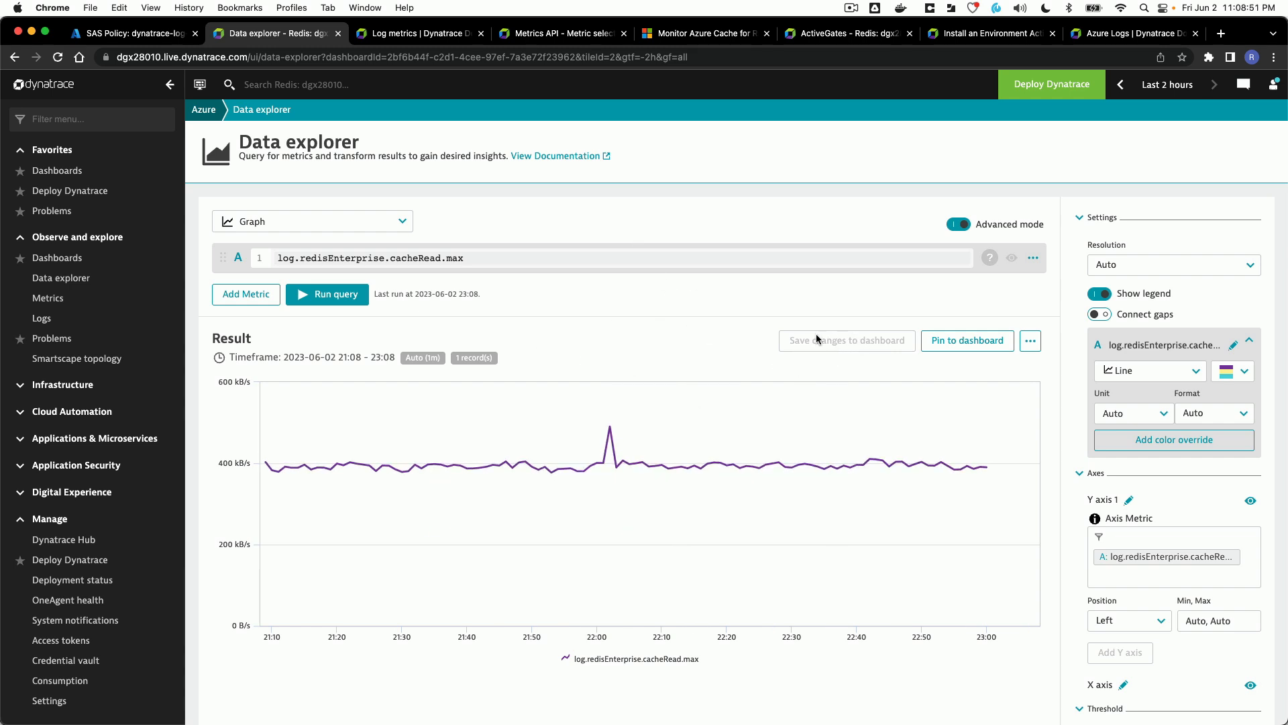
scroll(828, 344, down, 1)
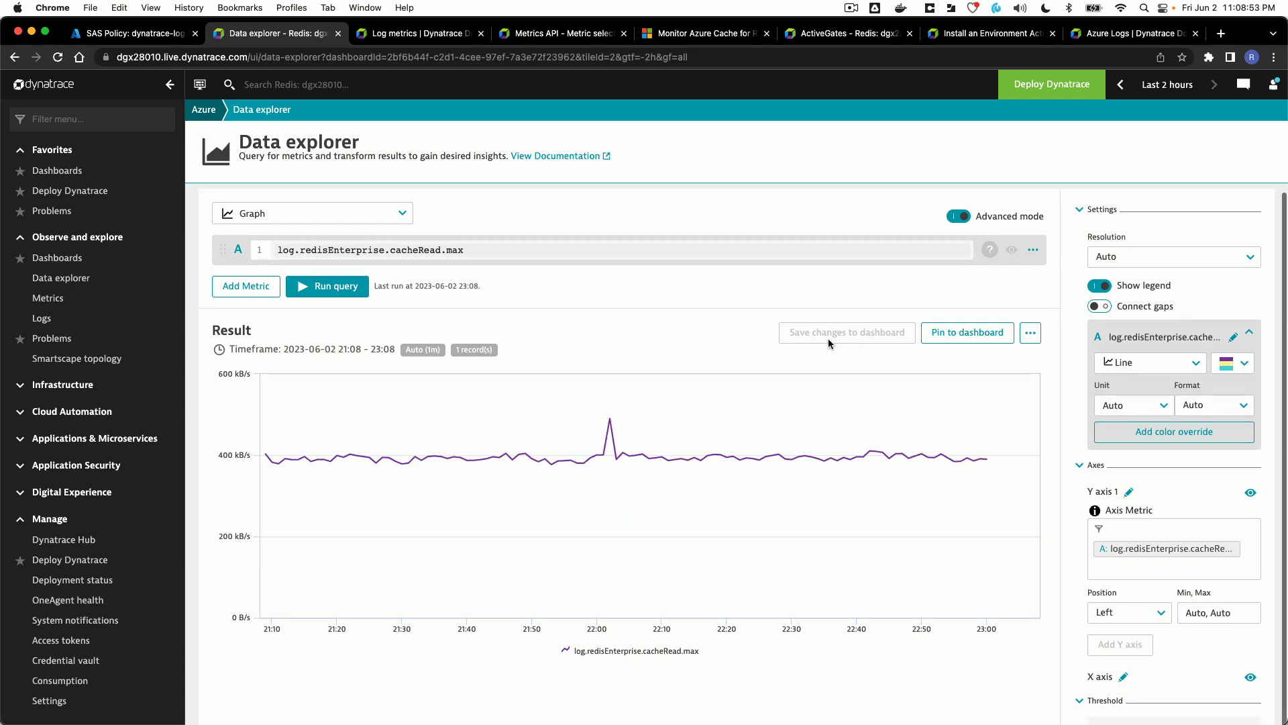
scroll(839, 339, up, 1)
Step: Return to the Azure dashboard and compare the ACR Premium chart with the ACRE throughput, operations, gets and sets charts
click(203, 109)
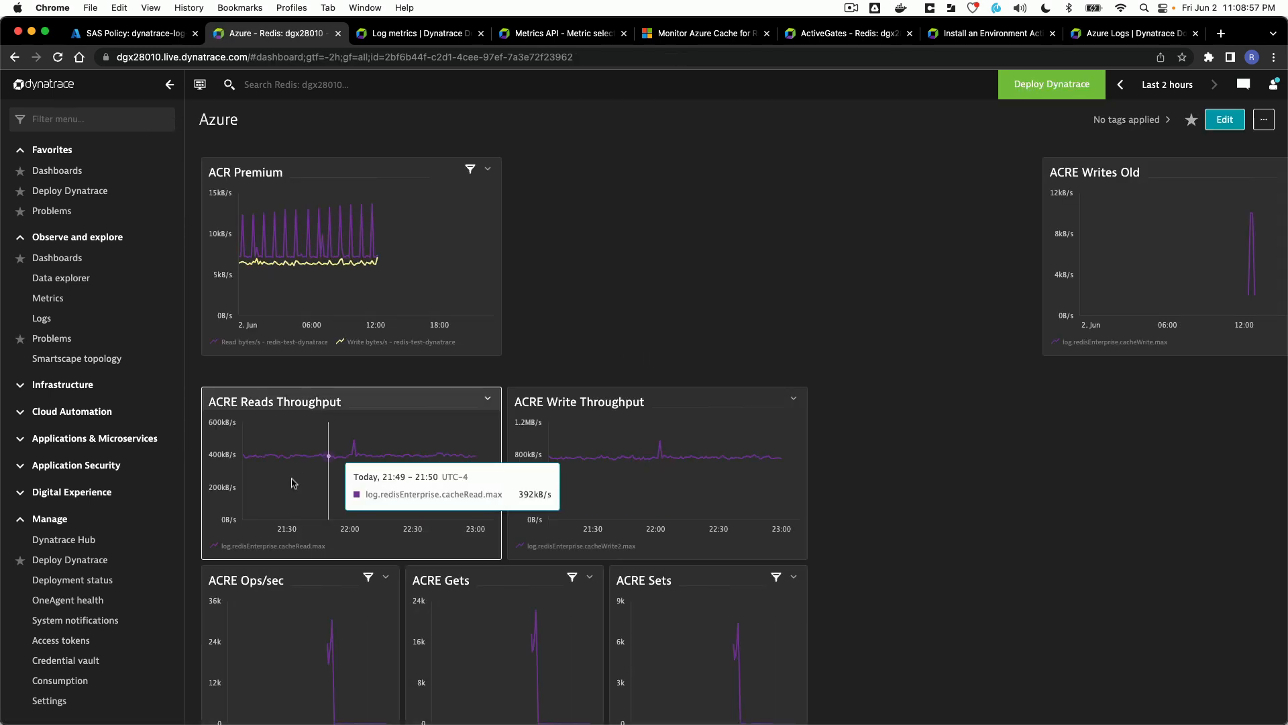
scroll(374, 450, down, 2)
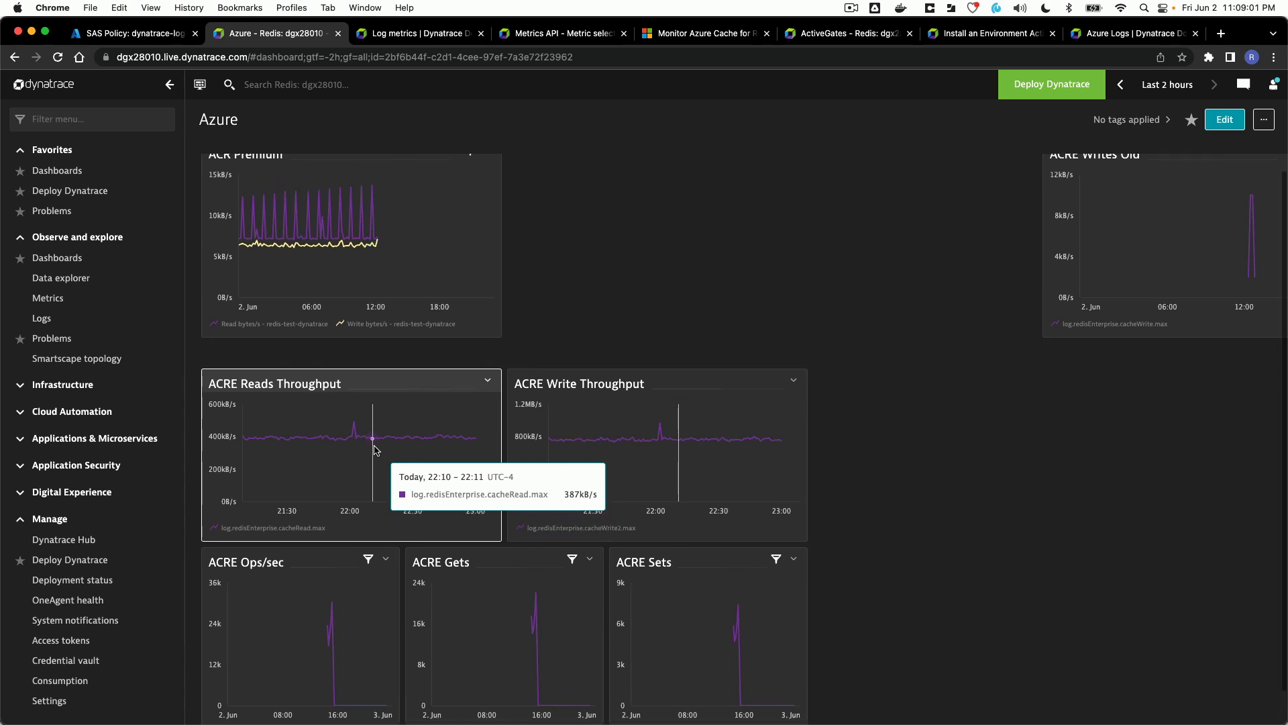
scroll(1080, 266, up, 2)
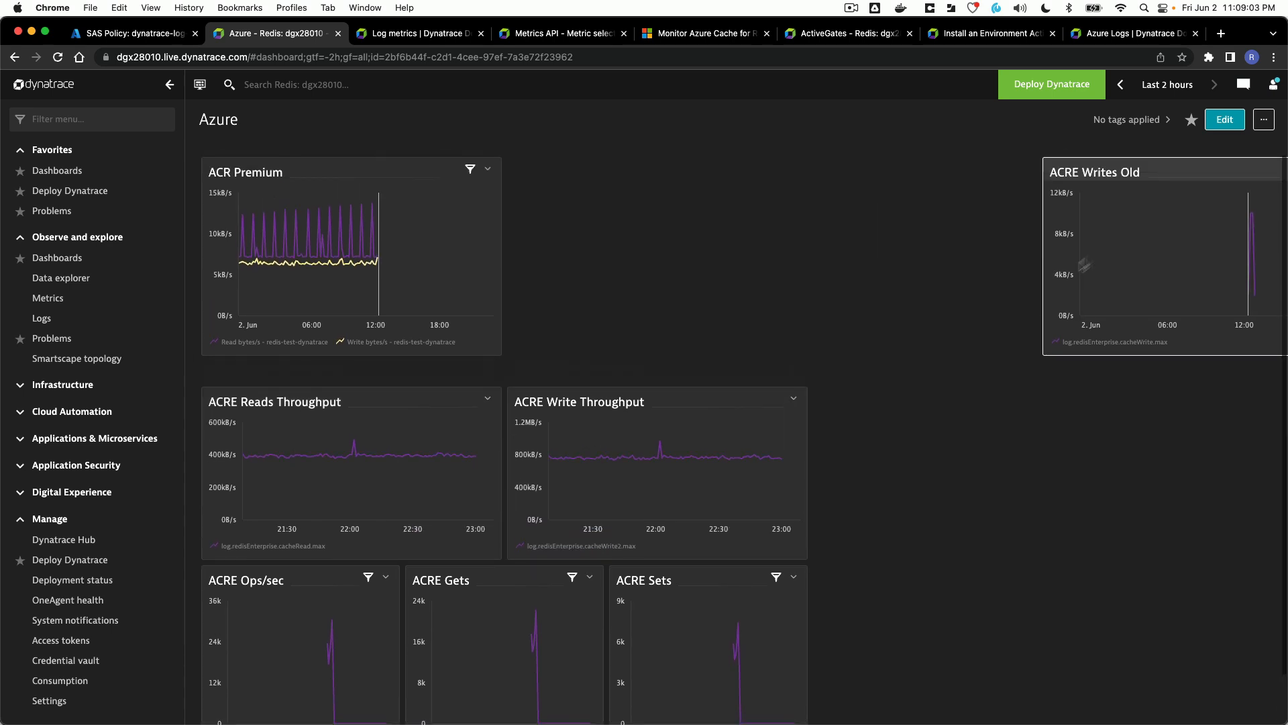
scroll(905, 281, down, 2)
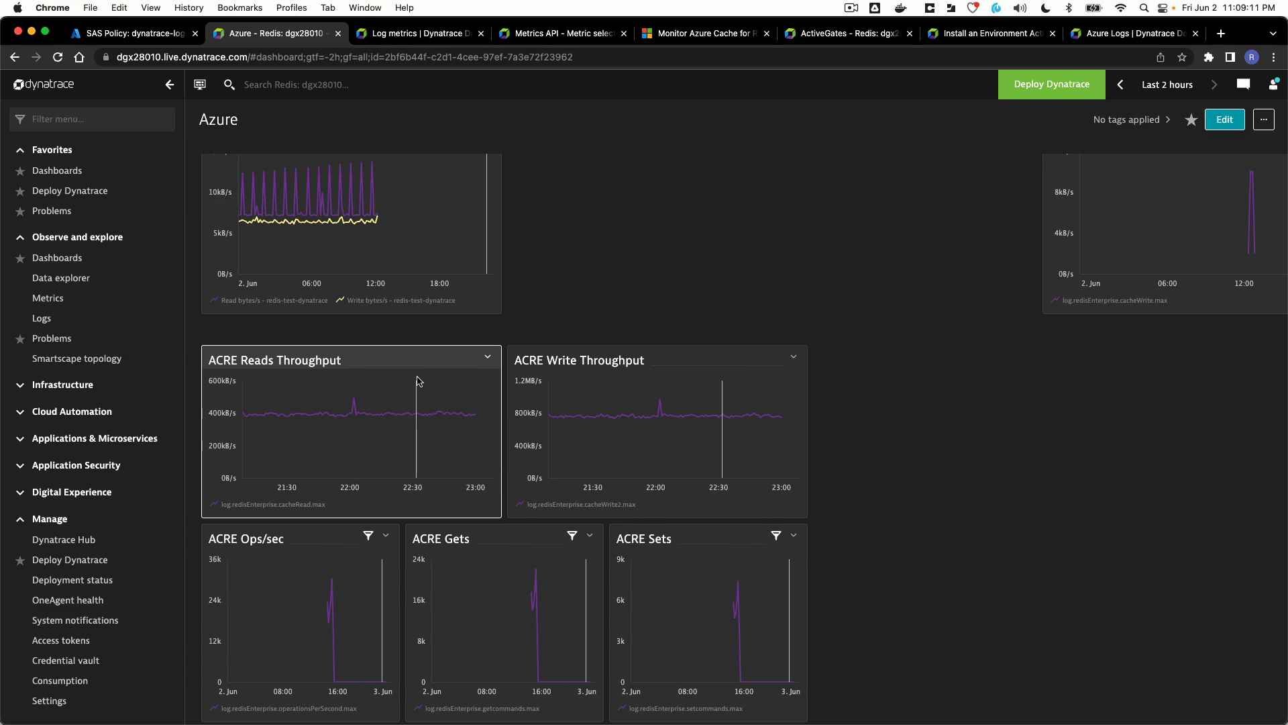
scroll(932, 239, up, 1)
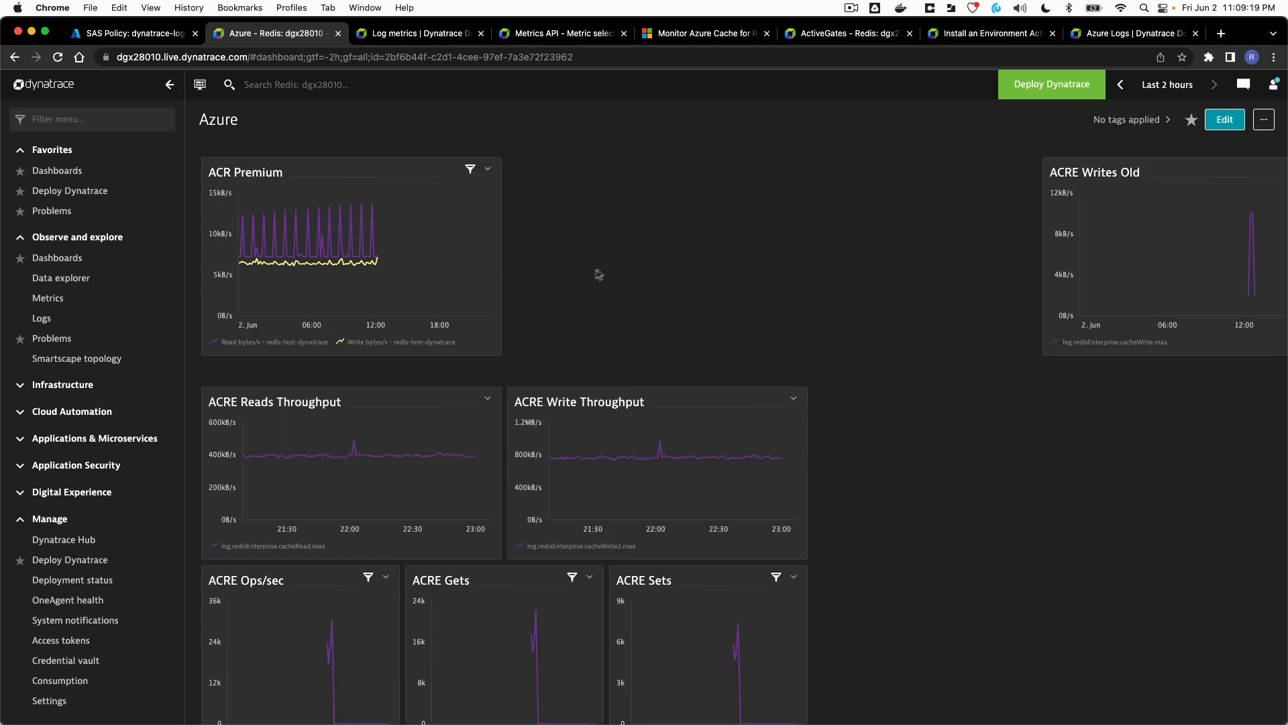